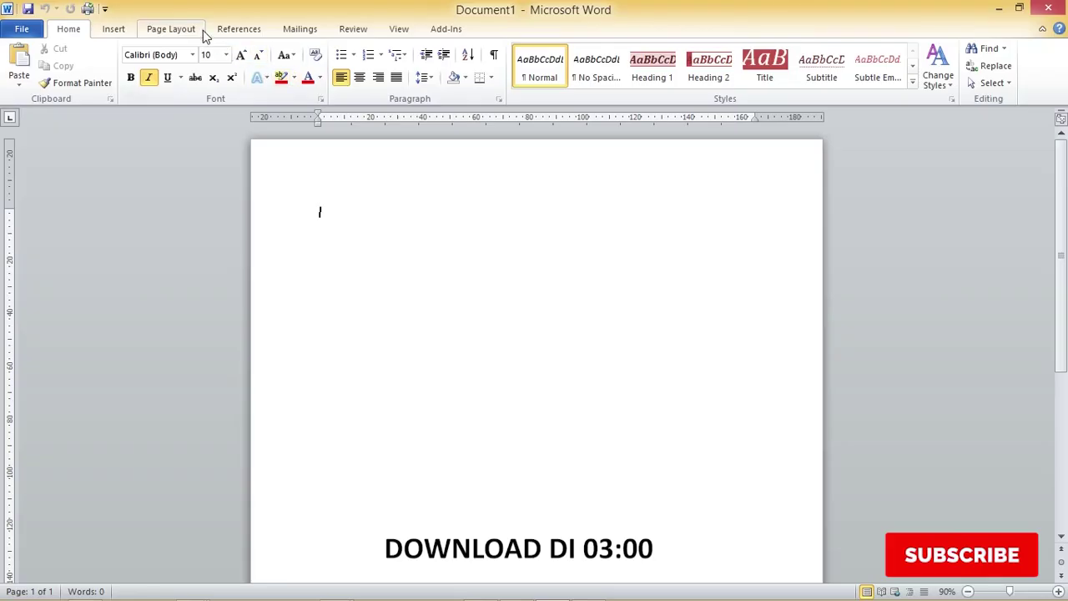
Set the blank page to A4 paper, Landscape orientation and Narrow margins
{"action": "left_click", "coordinate": [171, 28]}
{"action": "left_click", "coordinate": [200, 74]}
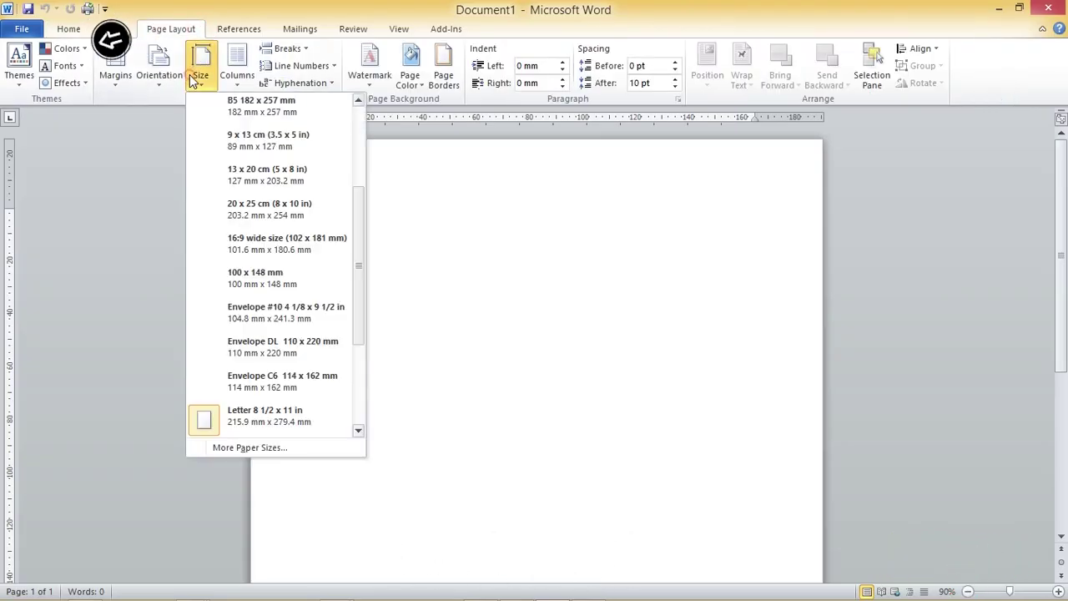
{"action": "left_click_drag", "start_coordinate": [358, 220], "coordinate": [367, 136]}
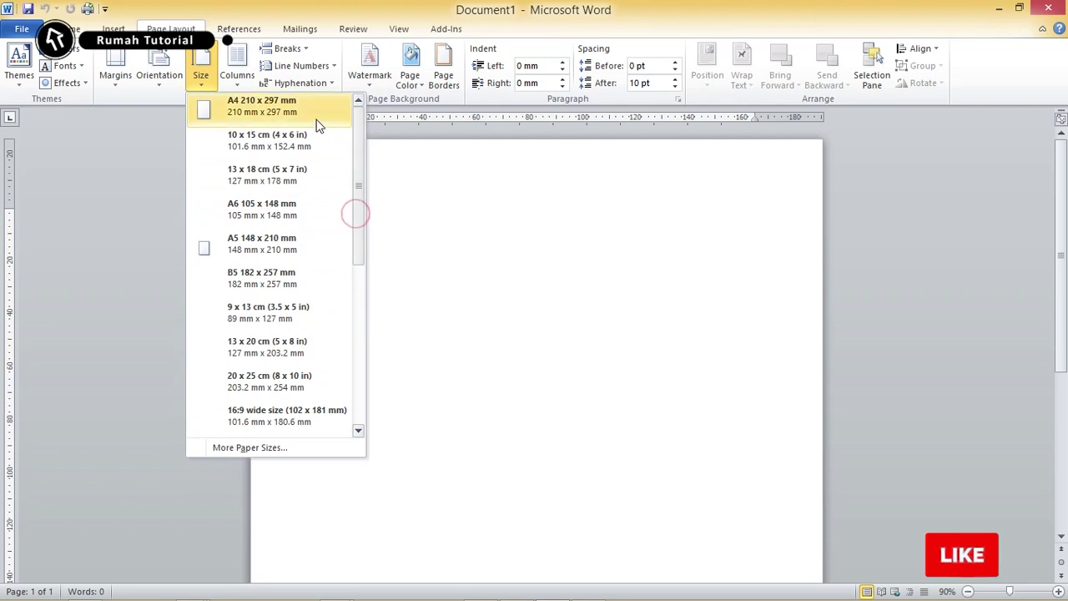
{"action": "left_click", "coordinate": [204, 100]}
{"action": "left_click", "coordinate": [159, 73]}
{"action": "left_click", "coordinate": [177, 157]}
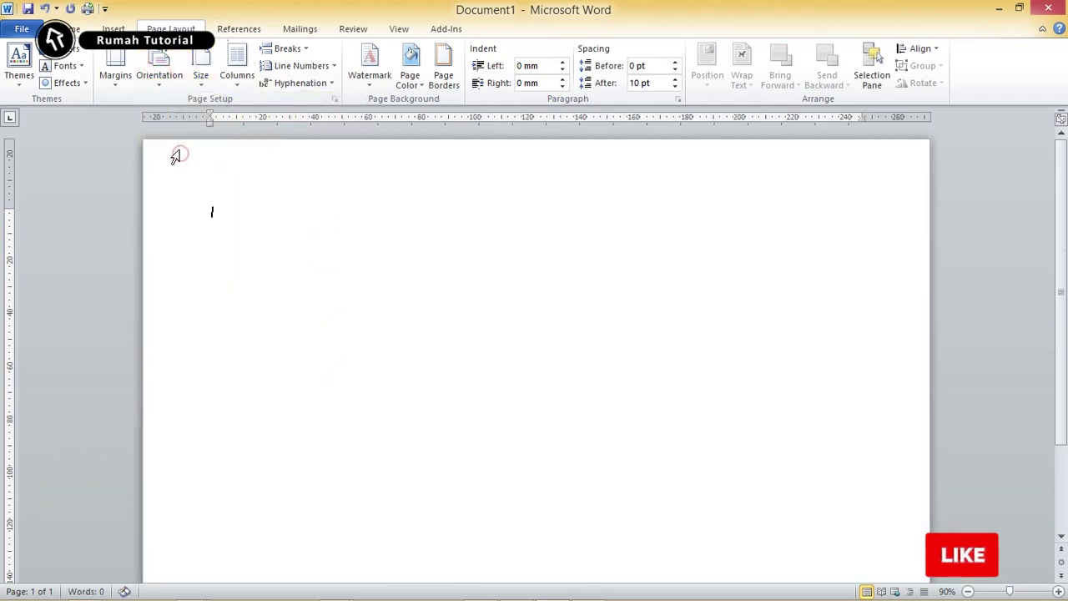
{"action": "left_click", "coordinate": [115, 74]}
{"action": "left_click", "coordinate": [162, 202]}
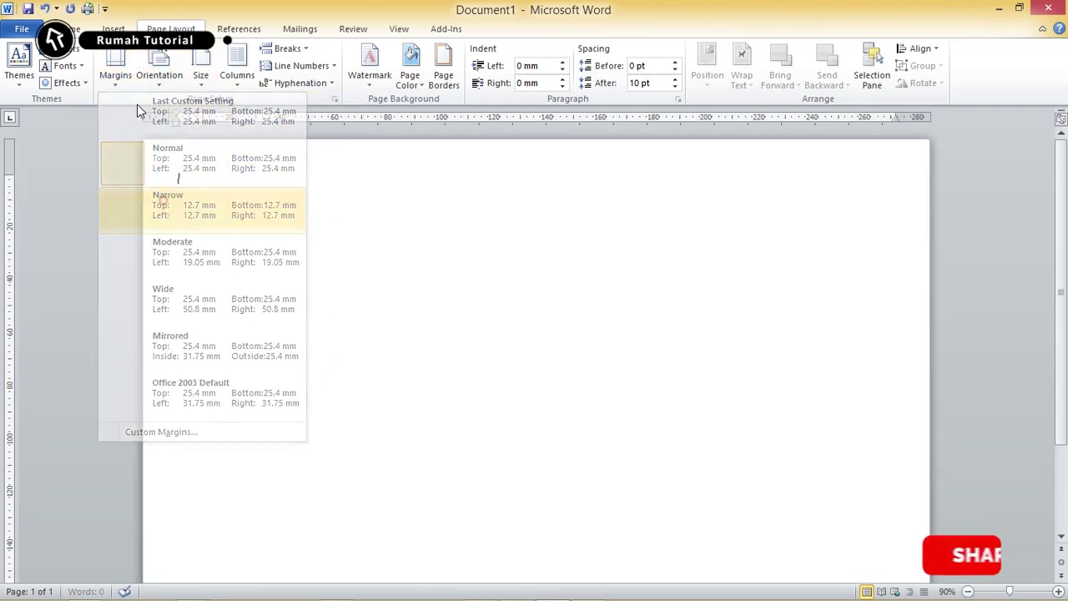
{"action": "left_click", "coordinate": [117, 28]}
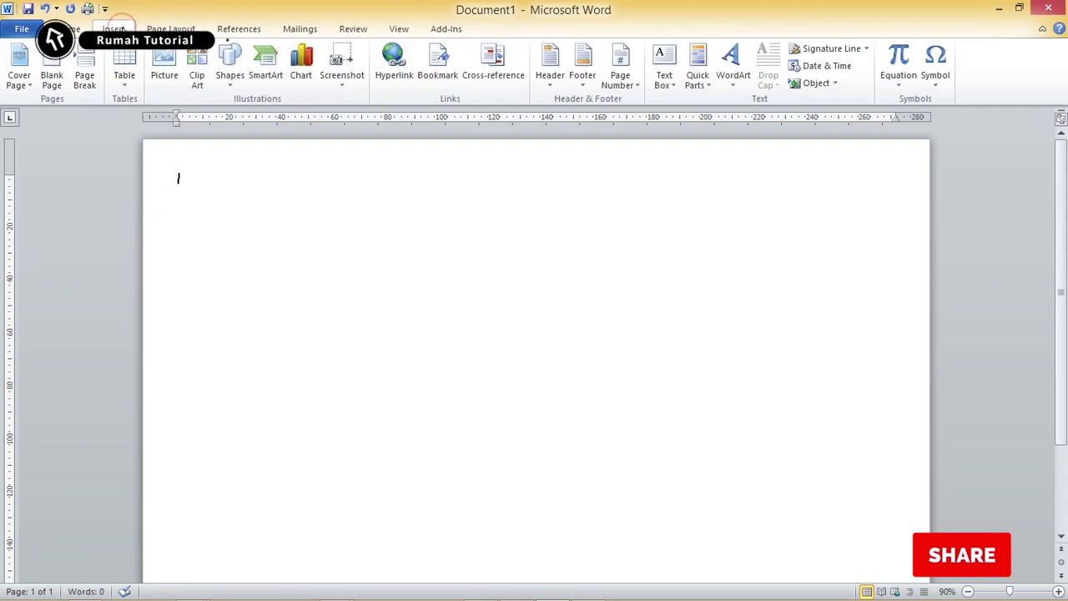
Draw a rectangle near the centre of the page
{"action": "left_click", "coordinate": [232, 83]}
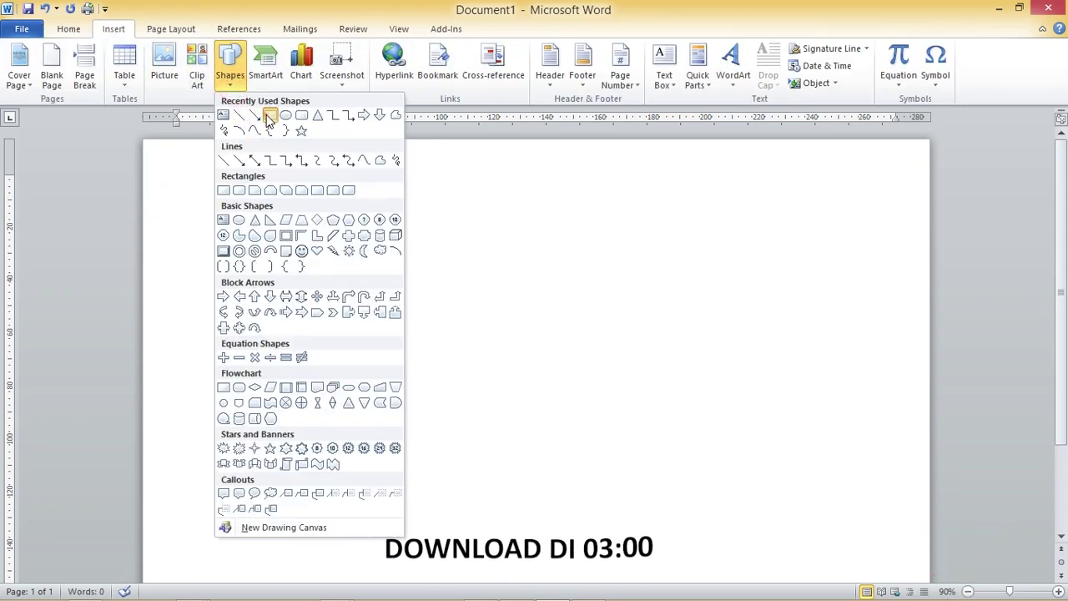
{"action": "left_click", "coordinate": [269, 116]}
{"action": "left_click_drag", "start_coordinate": [459, 206], "coordinate": [622, 417]}
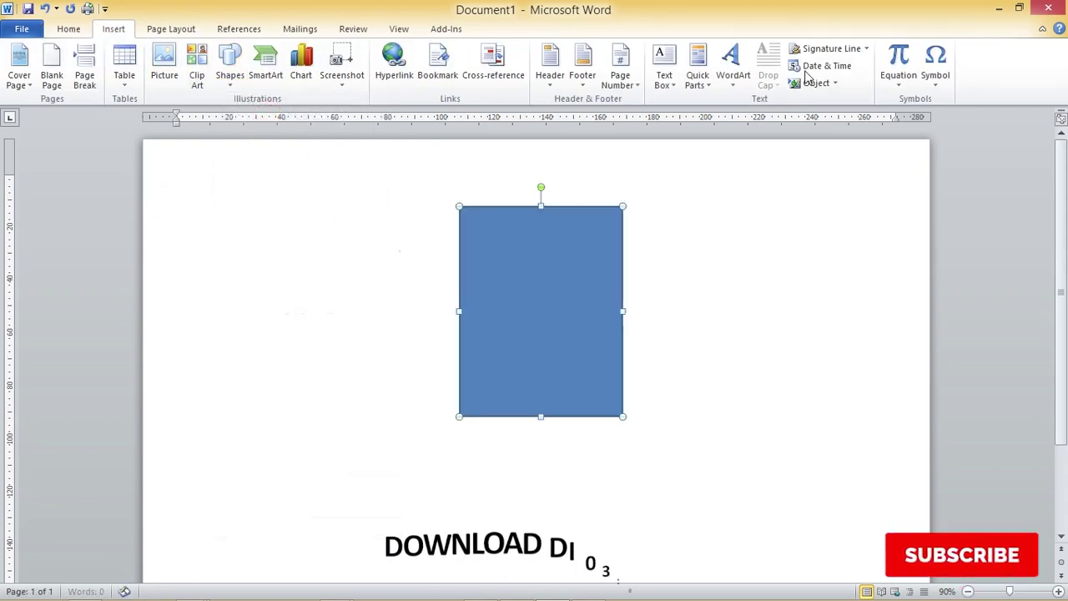
Size the rectangle to 126 mm high by 78.99 mm wide
{"action": "left_click", "coordinate": [1014, 54]}
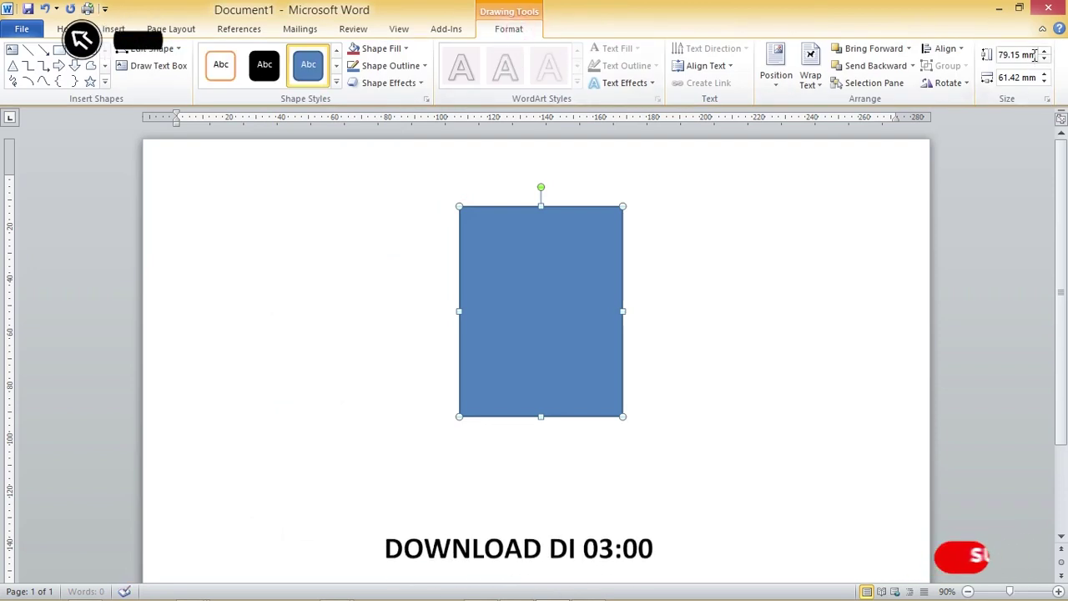
{"action": "type", "text": "79.99"}
{"action": "key", "text": "Return"}
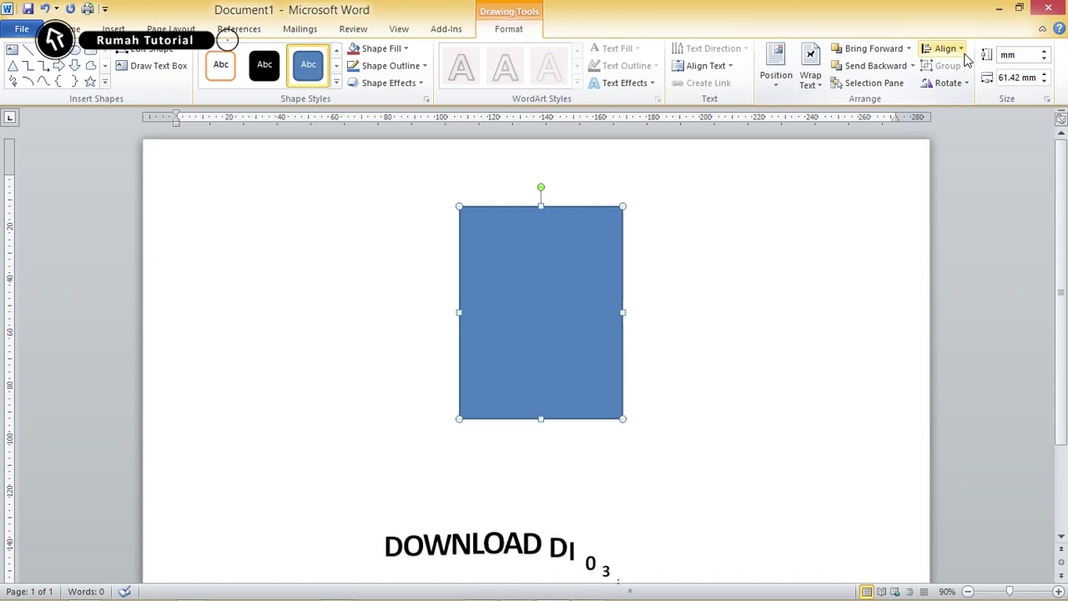
{"action": "type", "text": "126"}
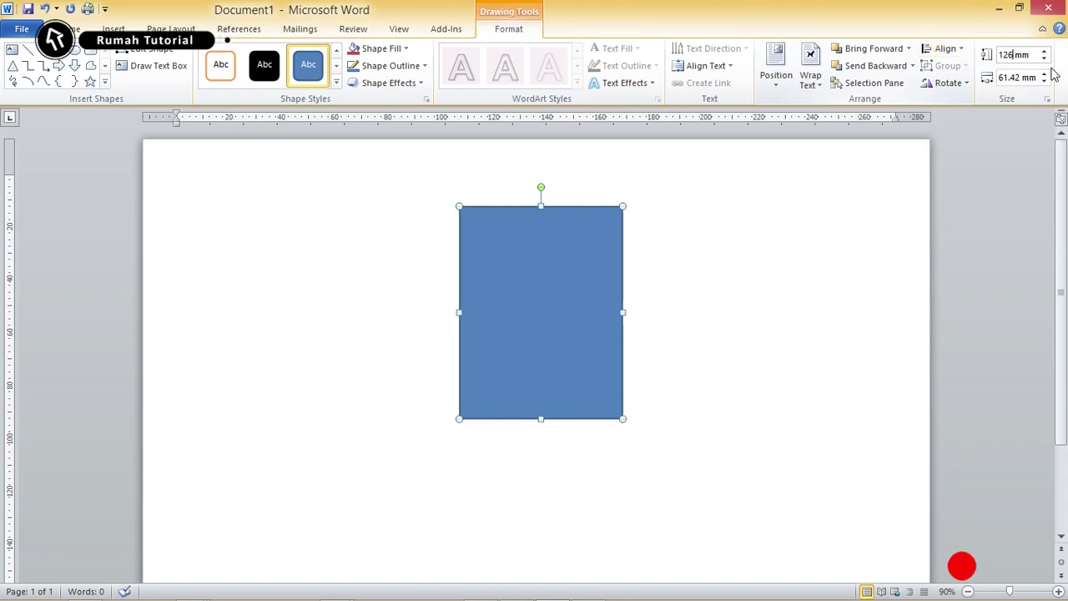
{"action": "left_click", "coordinate": [1022, 75]}
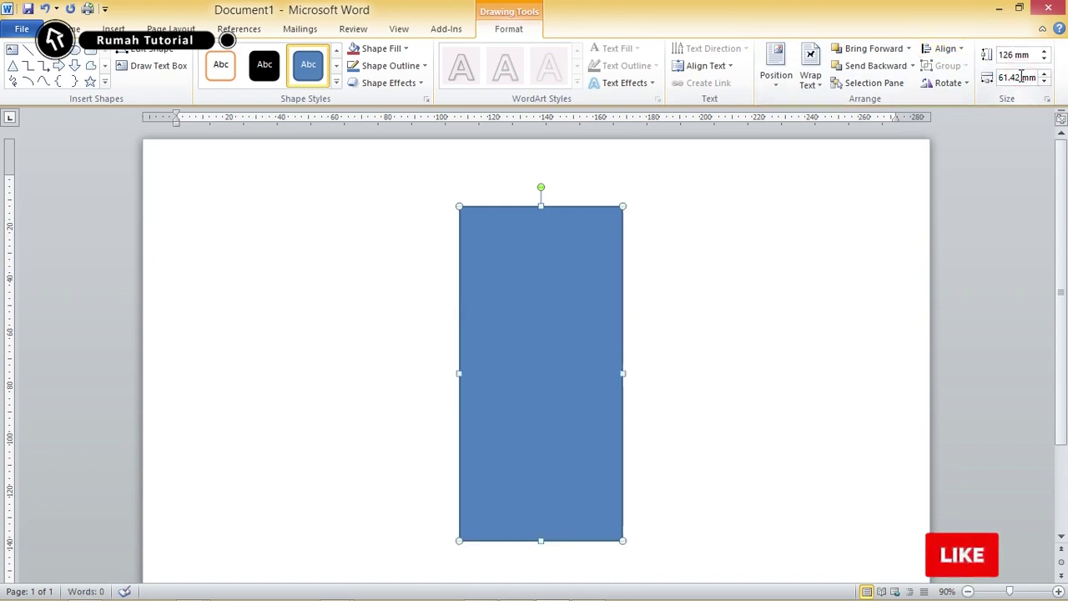
{"action": "double_click", "coordinate": [1018, 77]}
{"action": "type", "text": "78.99"}
{"action": "key", "text": "Return"}
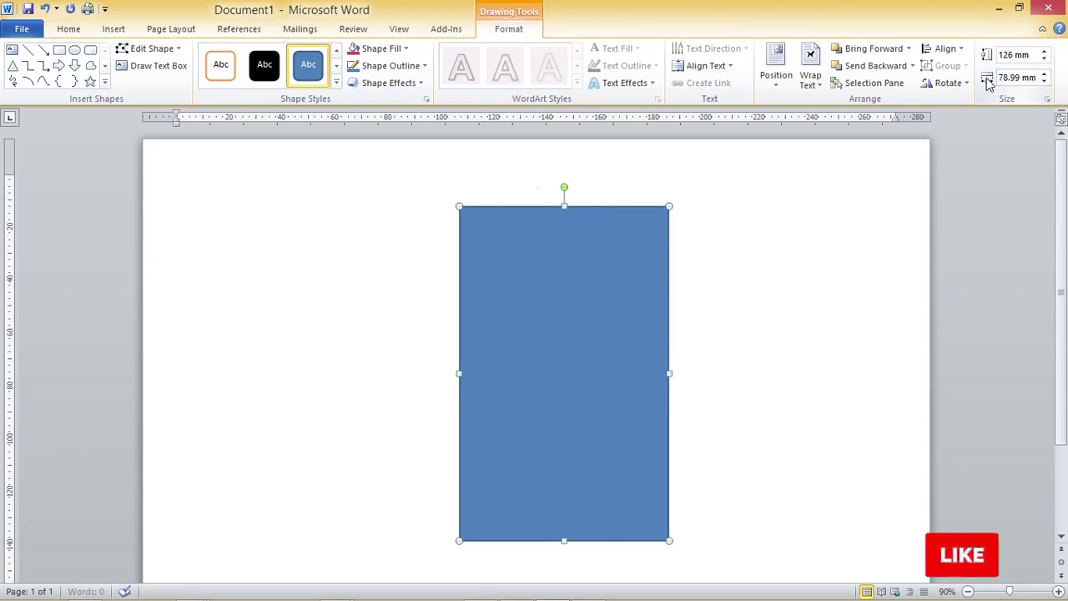
Move the rectangle to the left side of the page
{"action": "scroll", "coordinate": [638, 282], "scroll_direction": "down", "scroll_amount": 2}
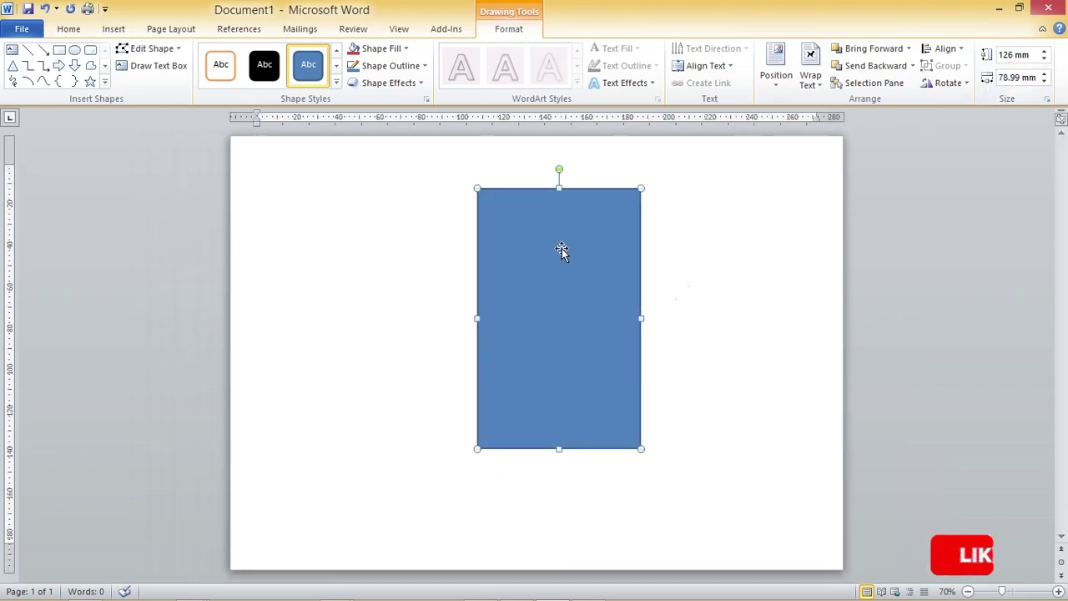
{"action": "left_click_drag", "start_coordinate": [390, 226], "coordinate": [362, 221]}
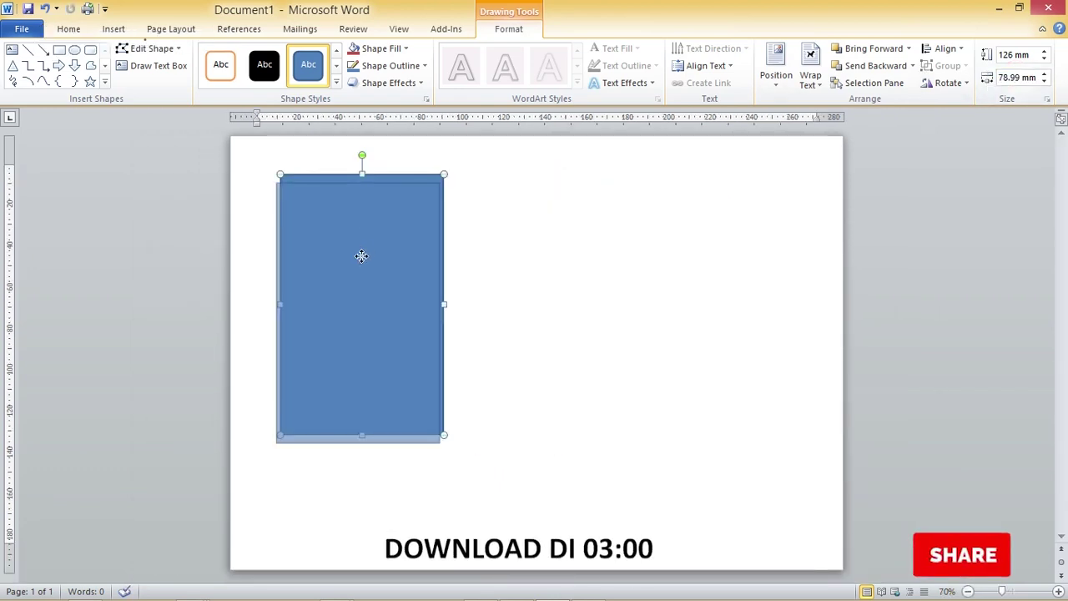
{"action": "left_click", "coordinate": [381, 48]}
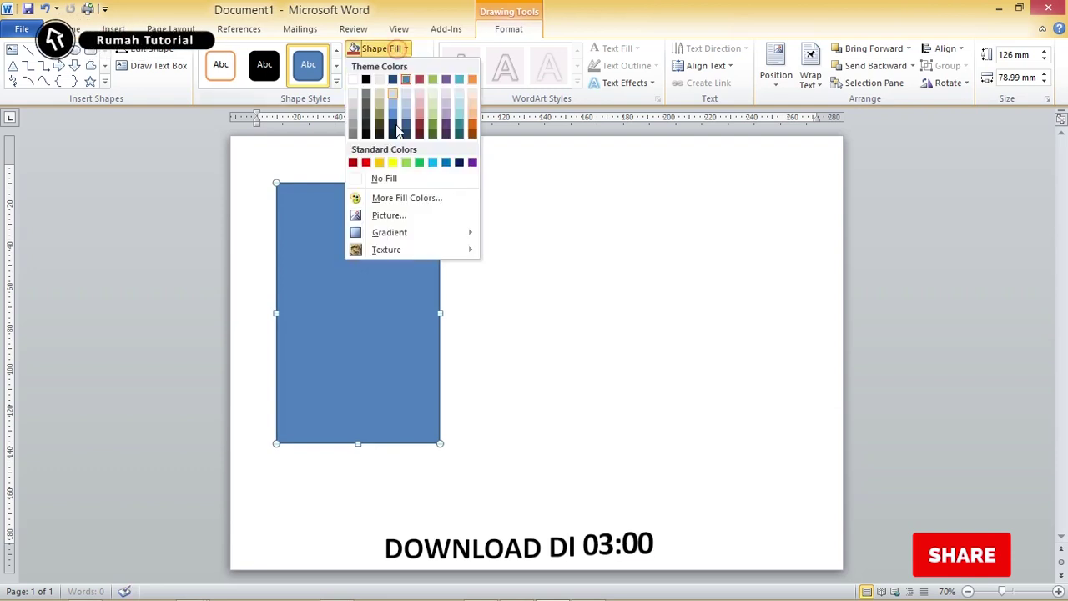
Fill the rectangle with the bg-01 picture and remove its outline
{"action": "left_click", "coordinate": [394, 215]}
{"action": "double_click", "coordinate": [420, 177]}
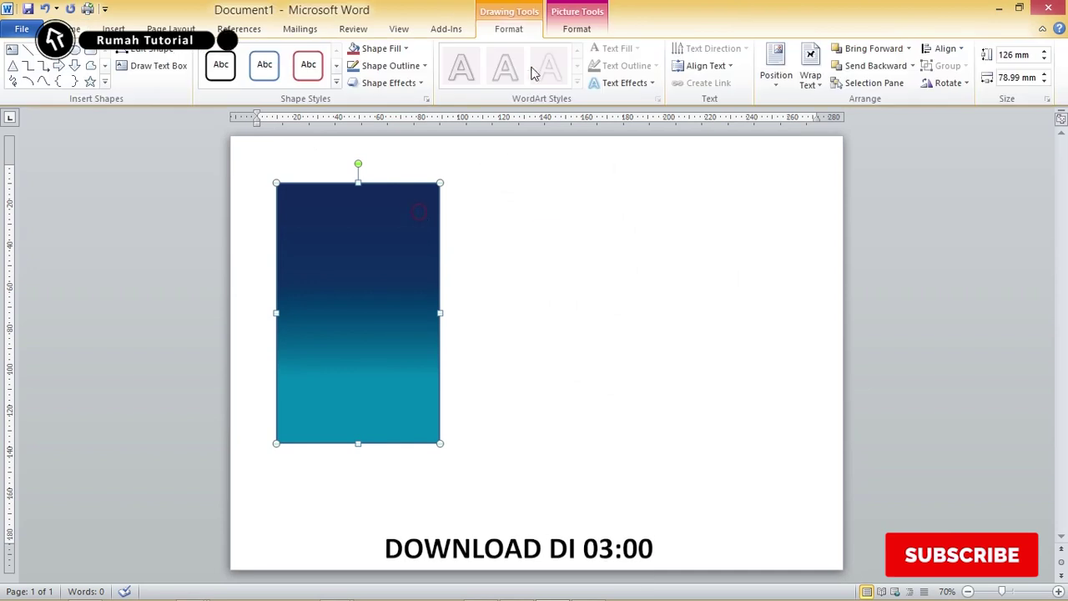
{"action": "left_click", "coordinate": [412, 67]}
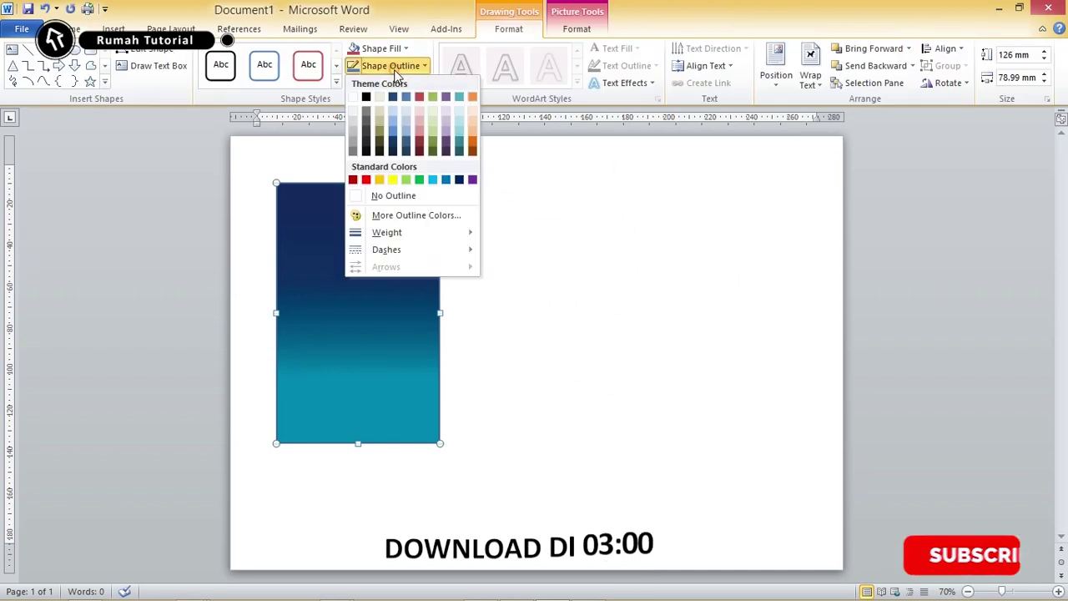
{"action": "left_click", "coordinate": [409, 197]}
Make a copy of the gradient rectangle to its right
{"action": "left_click", "coordinate": [524, 200]}
{"action": "left_click", "coordinate": [357, 214]}
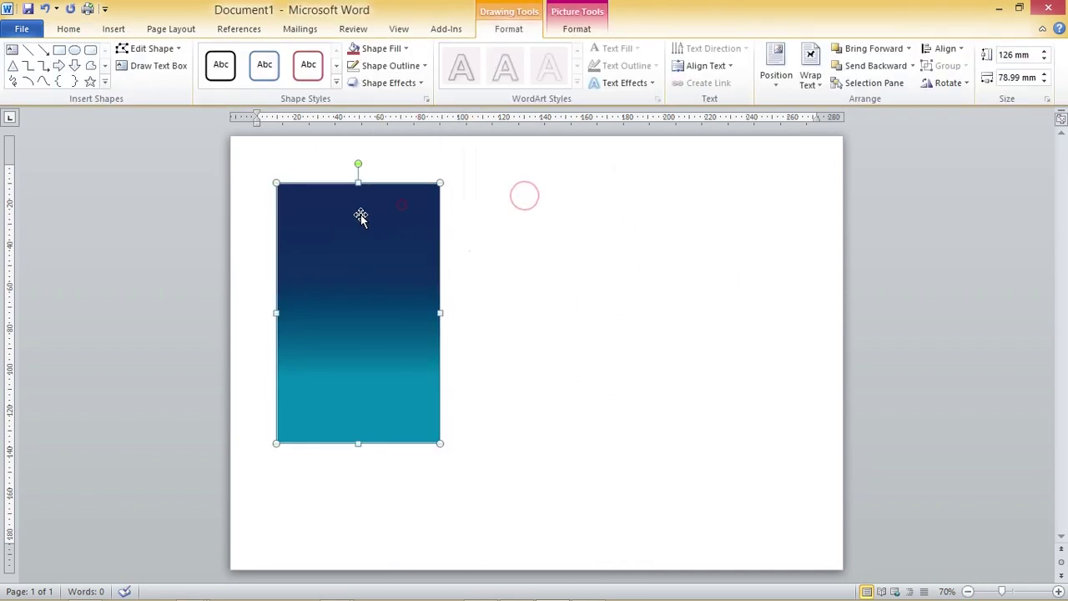
{"action": "left_click_drag", "start_coordinate": [349, 213], "coordinate": [536, 213]}
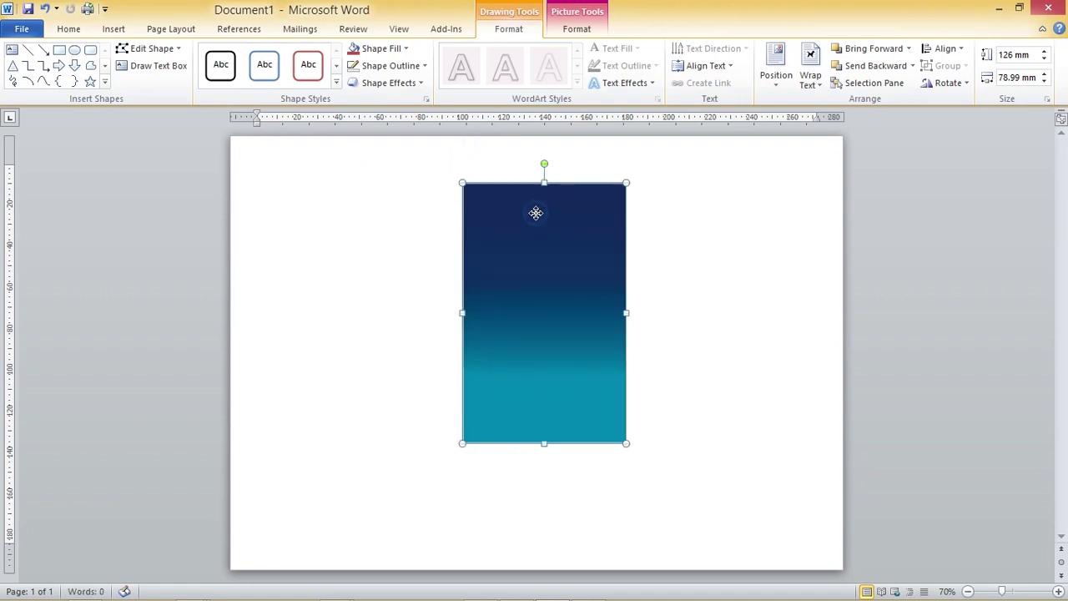
{"action": "key", "text": "ctrl+z"}
{"action": "left_click_drag", "start_coordinate": [406, 209], "coordinate": [586, 201], "text": "ctrl"}
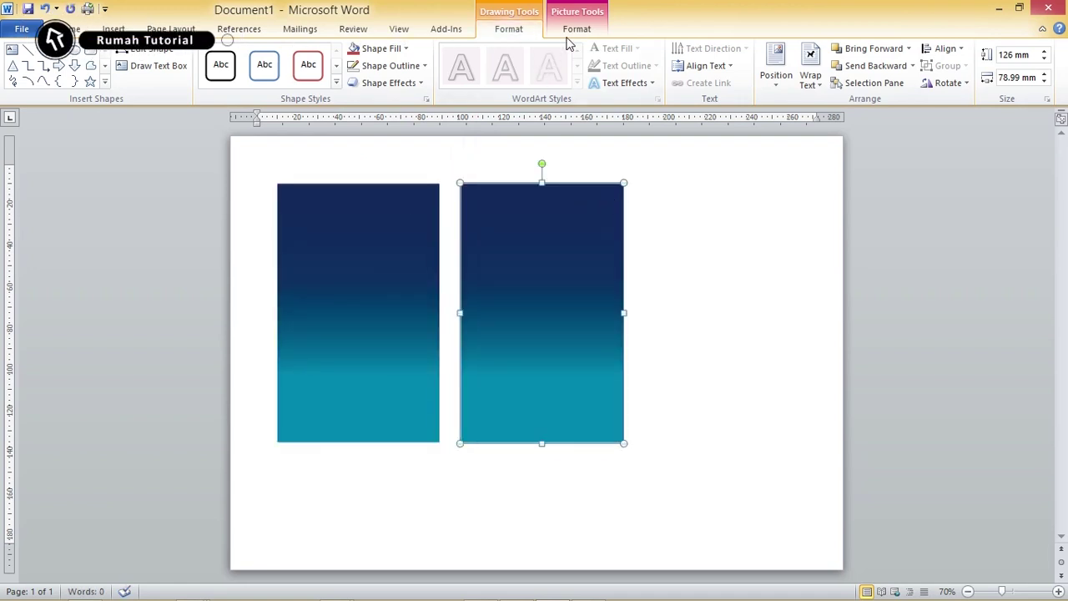
Fill the copy with motif-01, remove its outline, and stack it over the original
{"action": "left_click", "coordinate": [392, 53]}
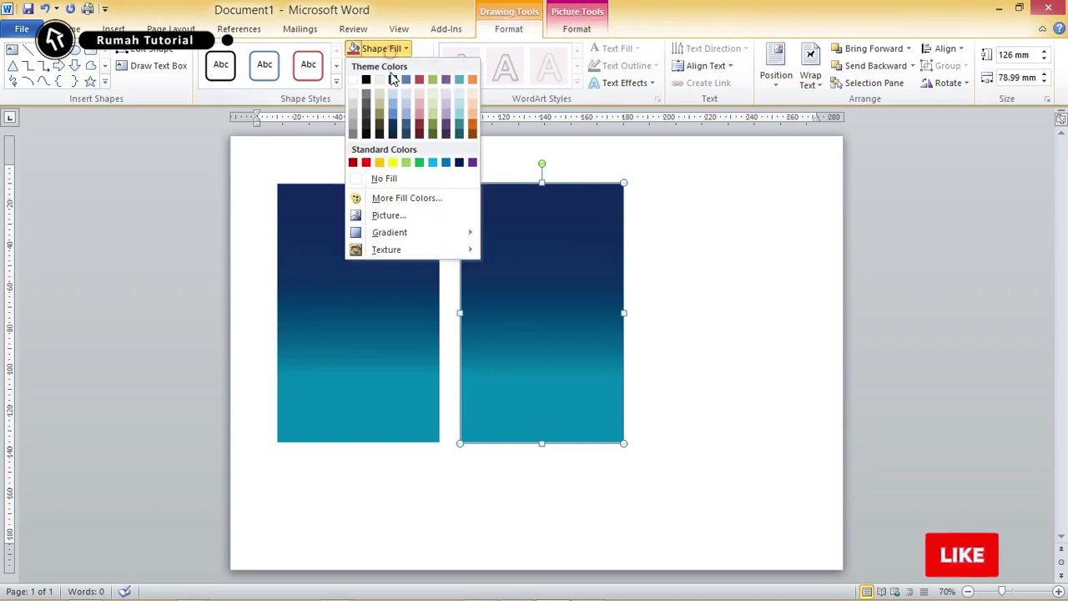
{"action": "left_click", "coordinate": [389, 215]}
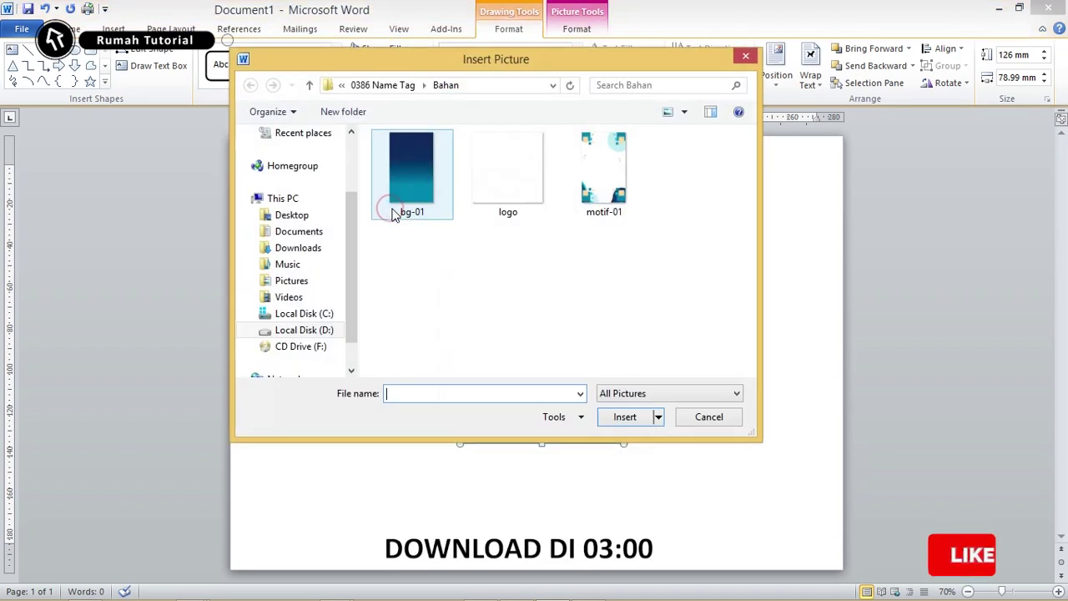
{"action": "double_click", "coordinate": [604, 175]}
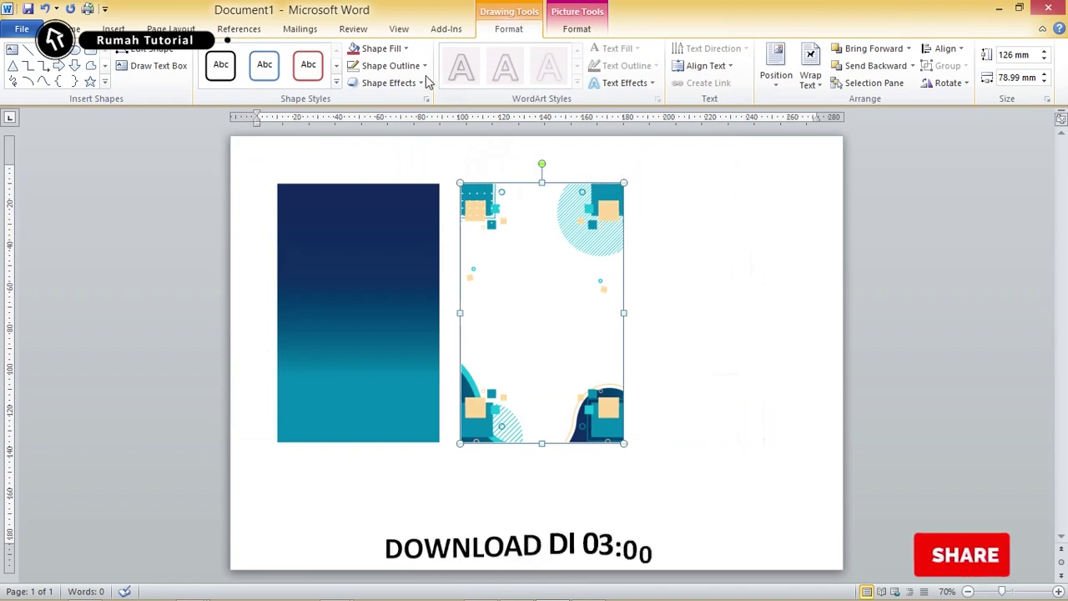
{"action": "left_click", "coordinate": [421, 66]}
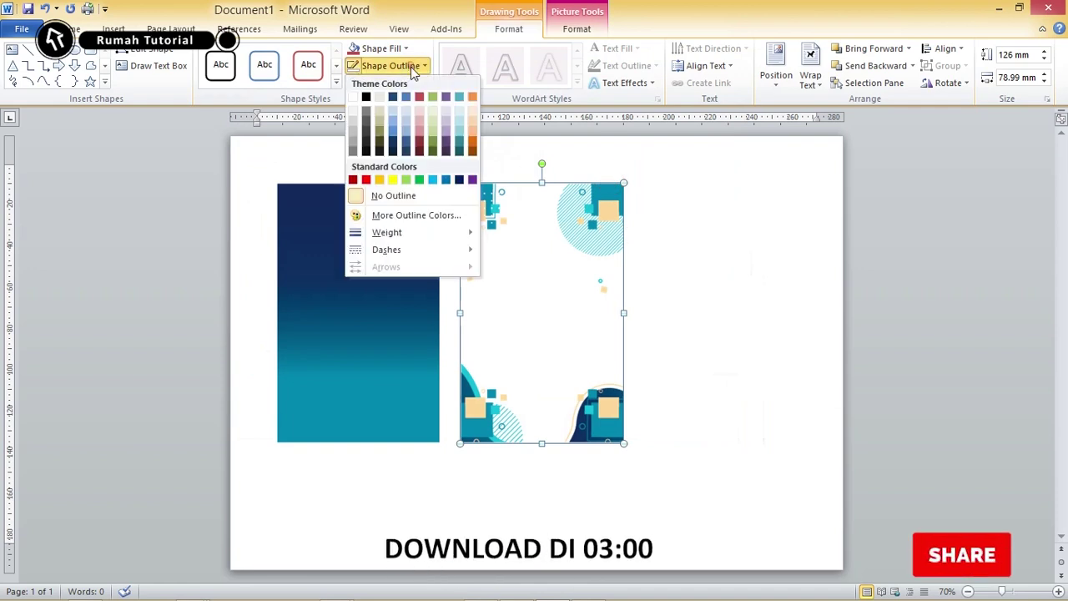
{"action": "left_click", "coordinate": [409, 197]}
{"action": "left_click_drag", "start_coordinate": [571, 226], "coordinate": [388, 225]}
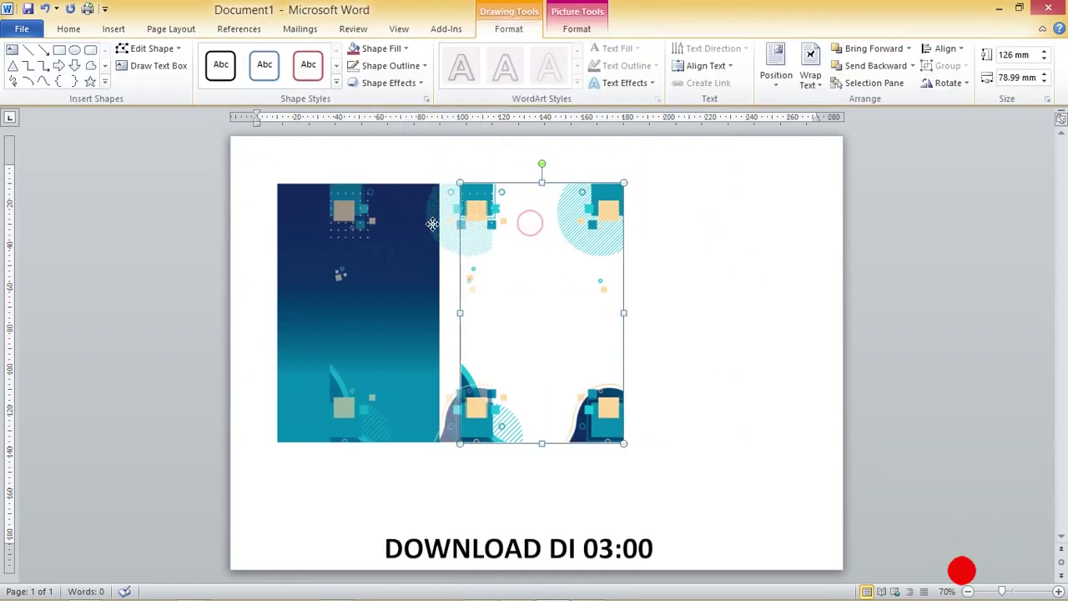
{"action": "left_click", "coordinate": [497, 203]}
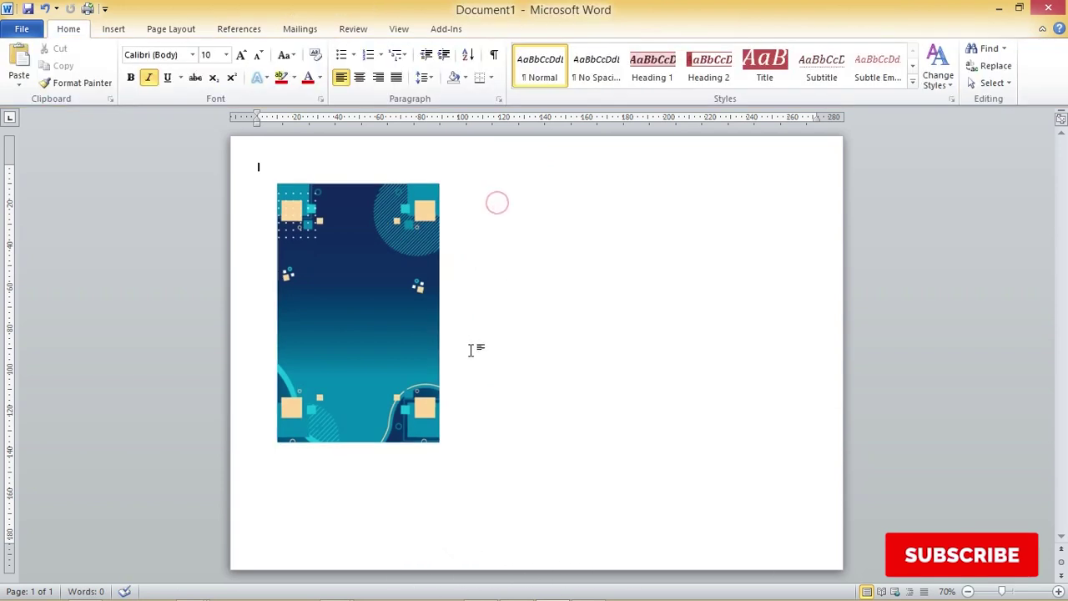
{"action": "left_click", "coordinate": [408, 253]}
Draw a circle on the right of the page
{"action": "left_click", "coordinate": [528, 191]}
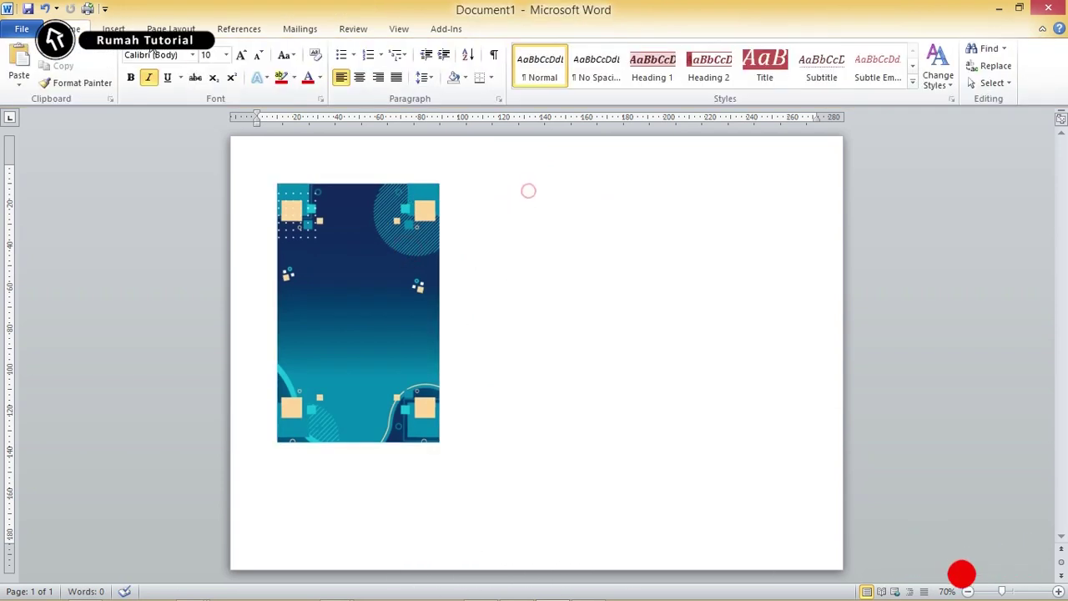
{"action": "left_click", "coordinate": [113, 28]}
{"action": "left_click", "coordinate": [230, 75]}
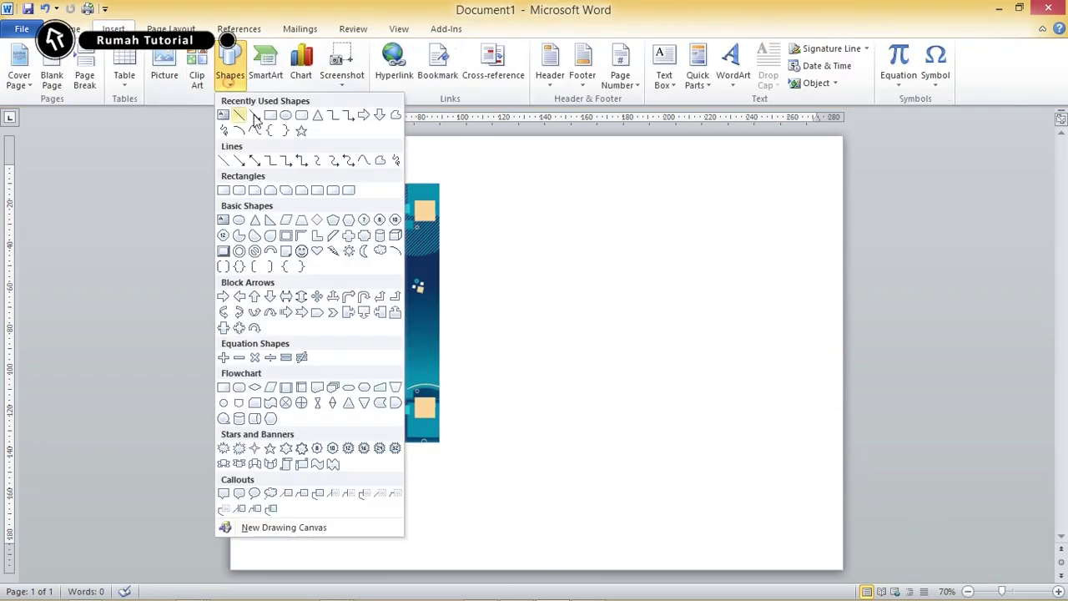
{"action": "left_click", "coordinate": [286, 116]}
{"action": "left_click_drag", "start_coordinate": [581, 226], "coordinate": [666, 309]}
Fill the circle with the logo picture and remove its outline
{"action": "left_click", "coordinate": [377, 48]}
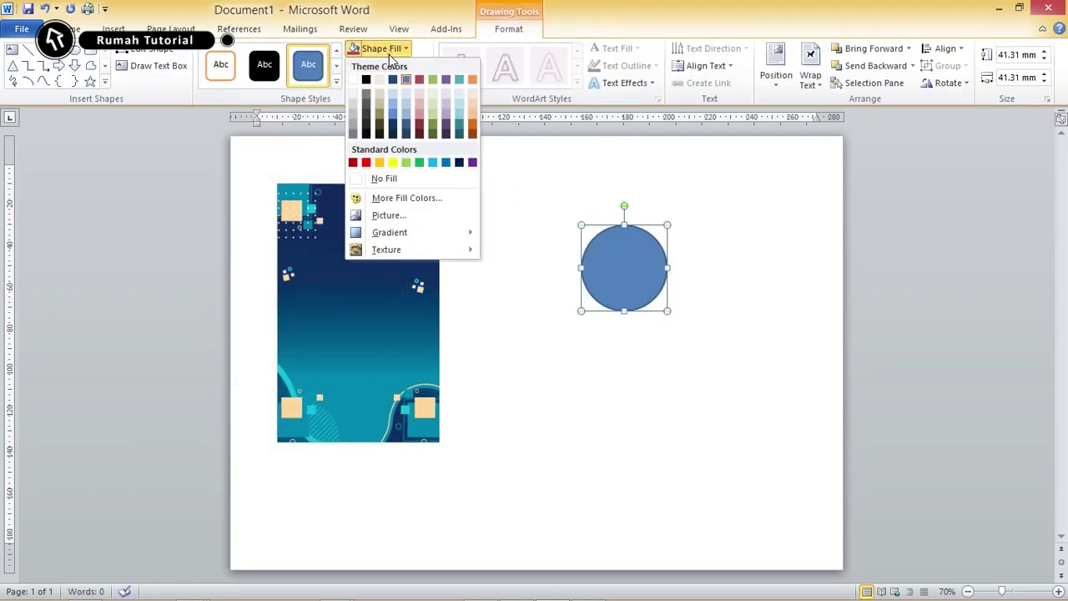
{"action": "left_click", "coordinate": [406, 215]}
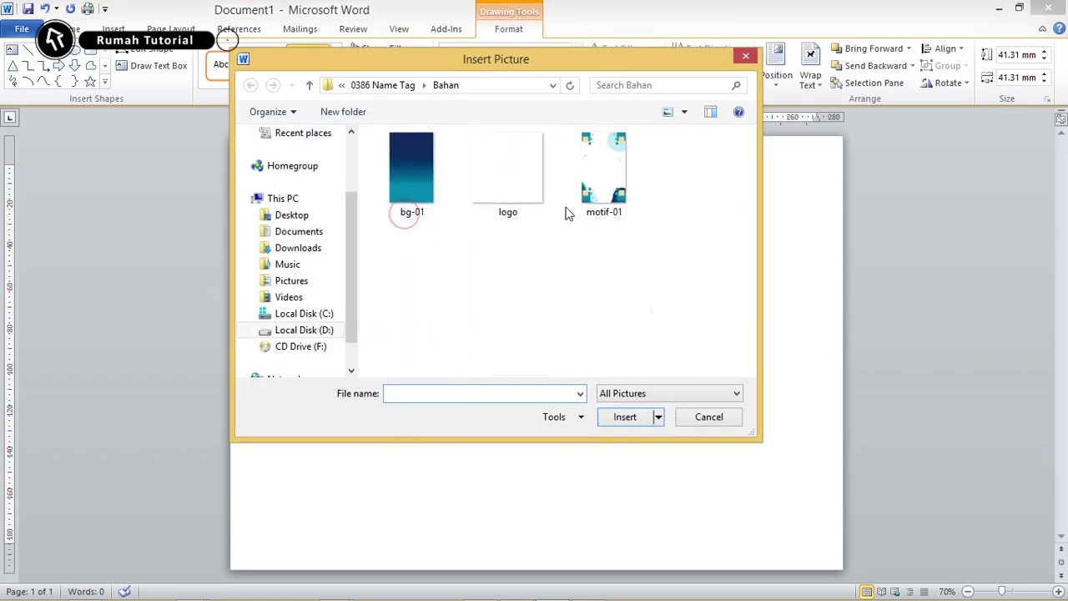
{"action": "double_click", "coordinate": [510, 164]}
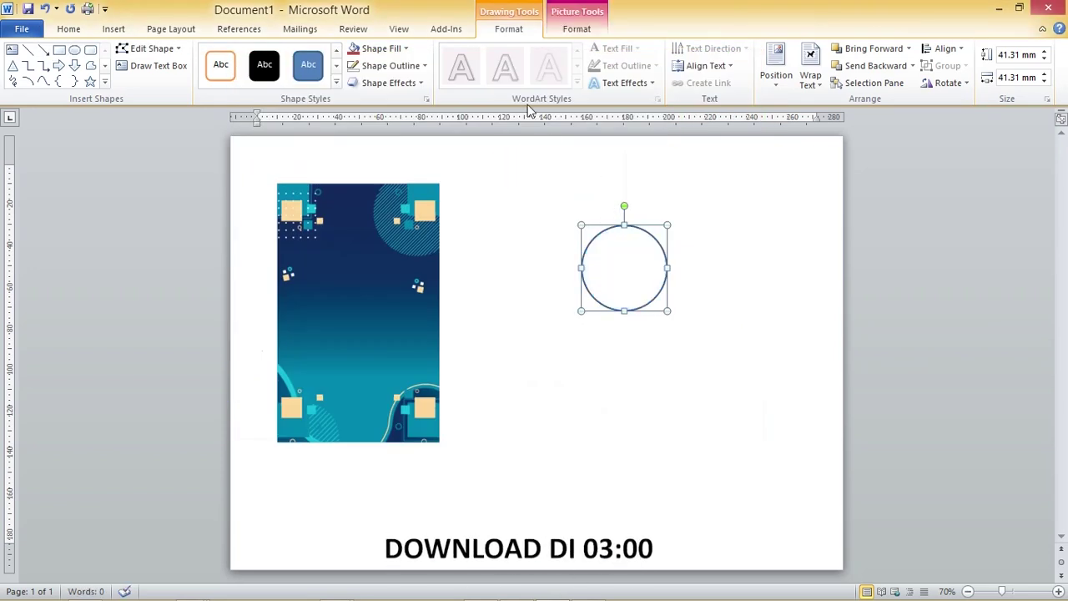
{"action": "left_click", "coordinate": [385, 65]}
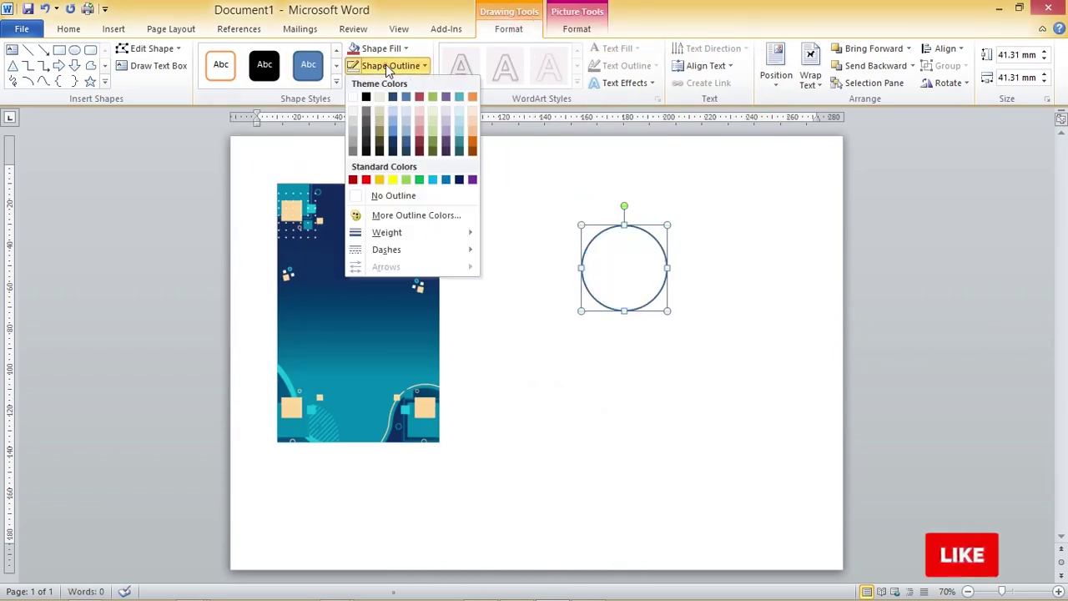
{"action": "left_click", "coordinate": [414, 196]}
Move the logo circle to the top of the background and shrink it slightly
{"action": "left_click_drag", "start_coordinate": [632, 256], "coordinate": [373, 267]}
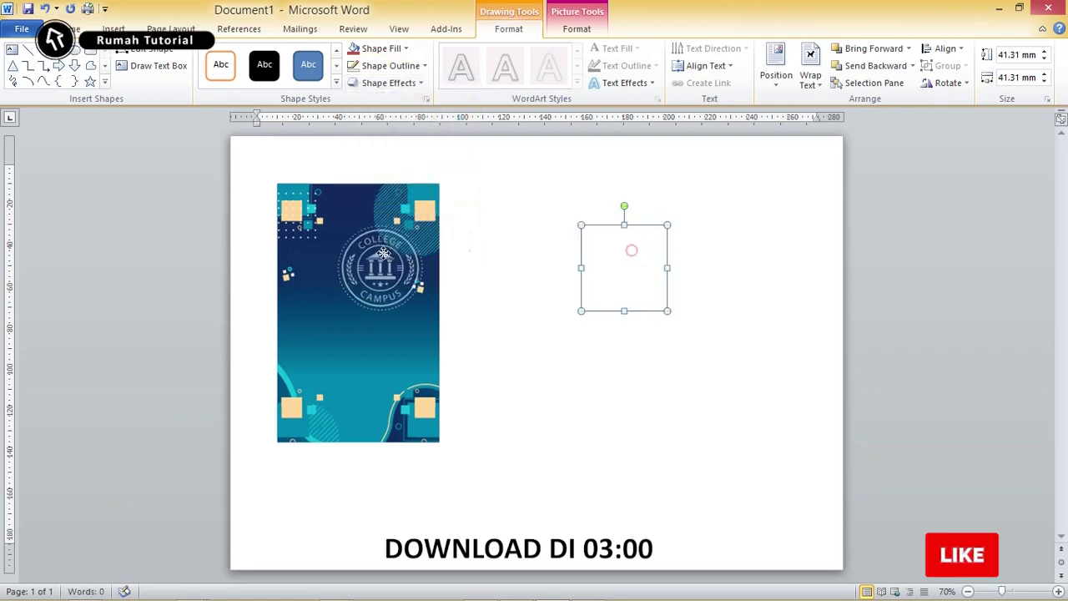
{"action": "mouse_move", "coordinate": [417, 226]}
{"action": "left_mouse_down"}
{"action": "mouse_move", "coordinate": [404, 238]}
{"action": "mouse_move", "coordinate": [354, 224]}
{"action": "mouse_move", "coordinate": [398, 187]}
{"action": "left_mouse_up"}
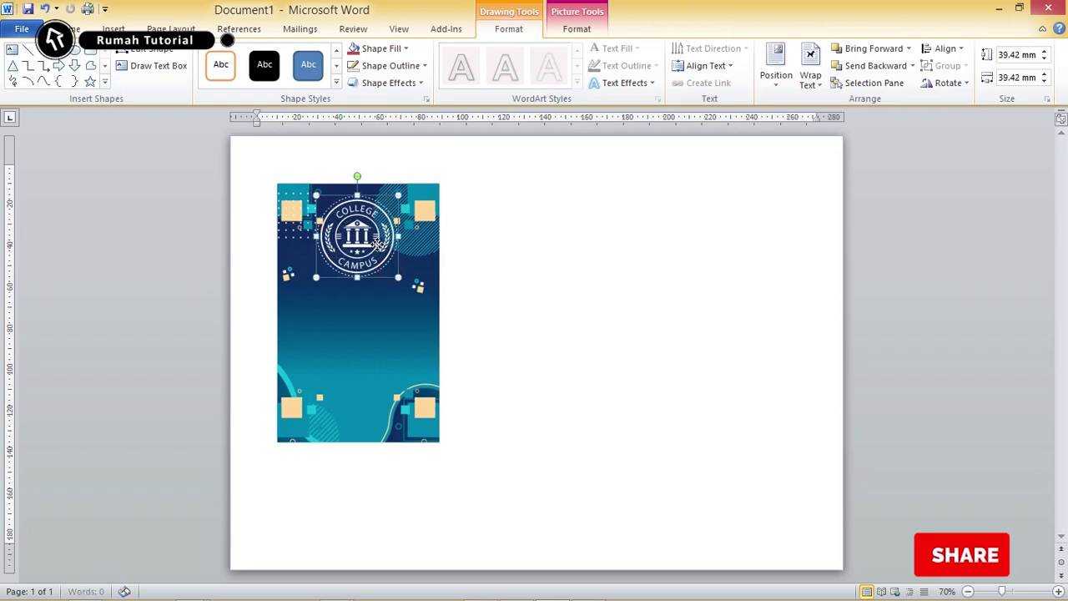
{"action": "left_click", "coordinate": [391, 162]}
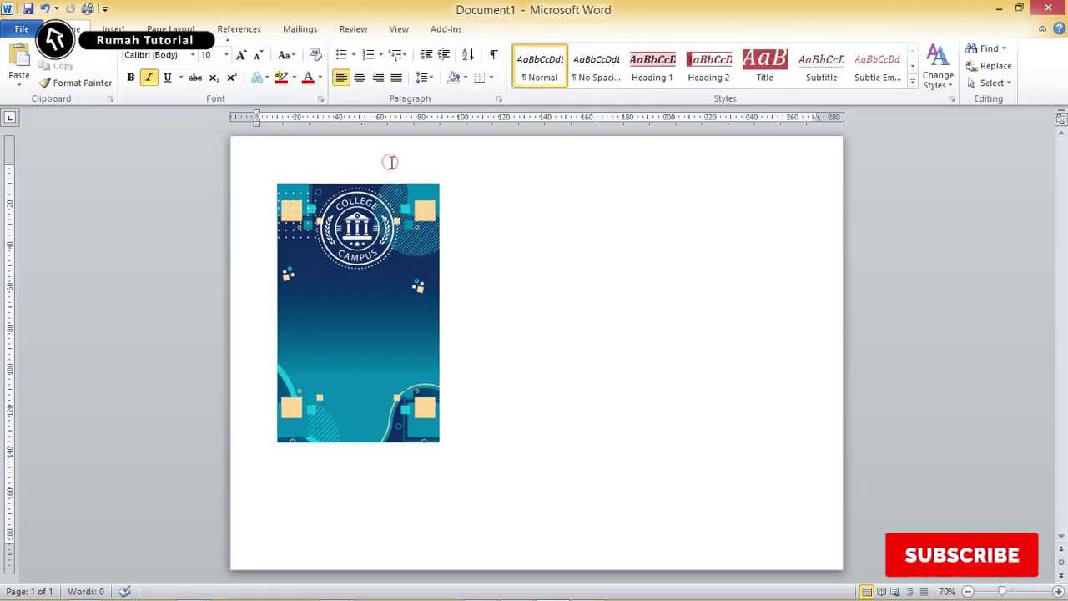
Insert a WordArt text box containing the title text for PESERTA
{"action": "left_click", "coordinate": [112, 29]}
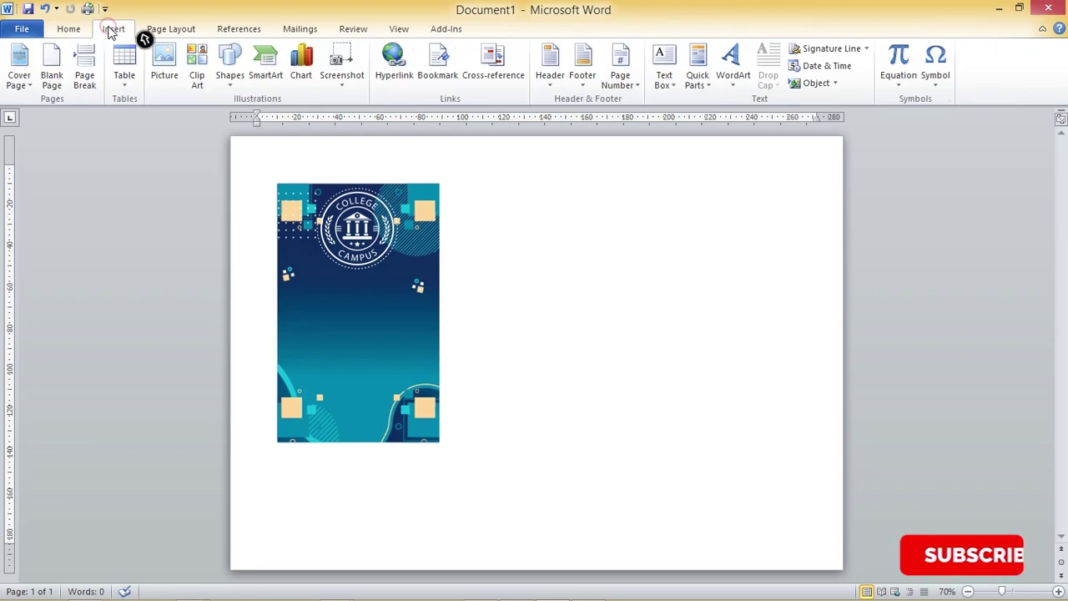
{"action": "left_click", "coordinate": [734, 84]}
{"action": "left_click", "coordinate": [737, 119]}
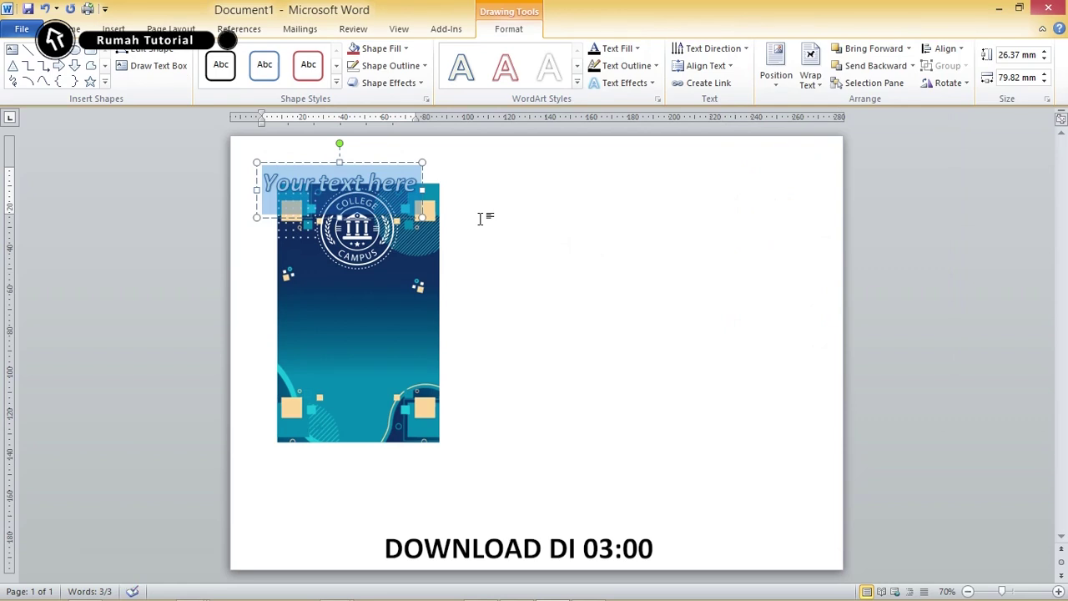
{"action": "type", "text": "perse"}
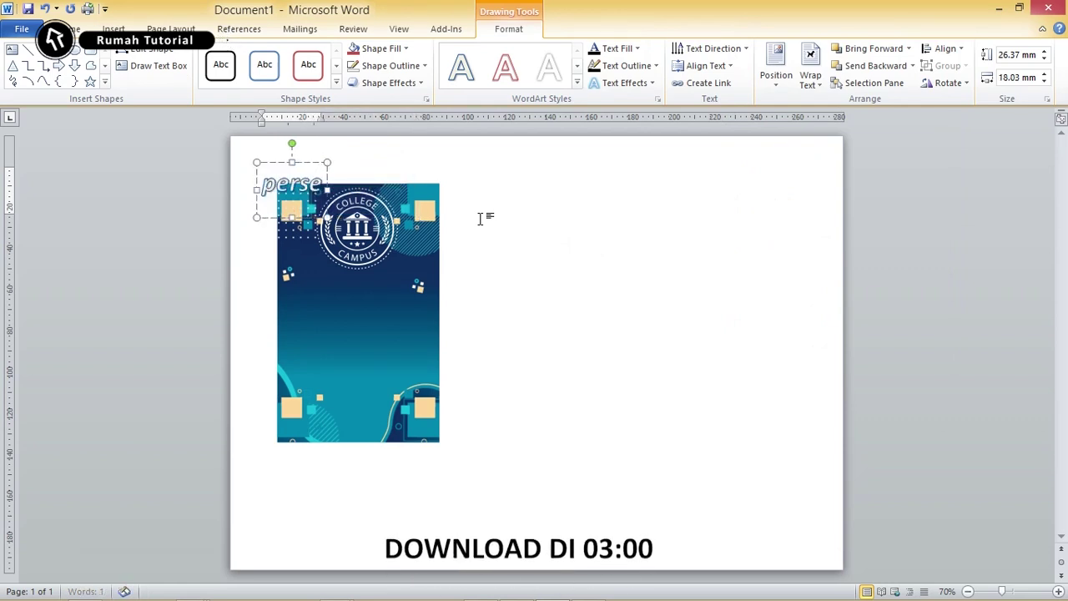
{"action": "type", "text": "ta"}
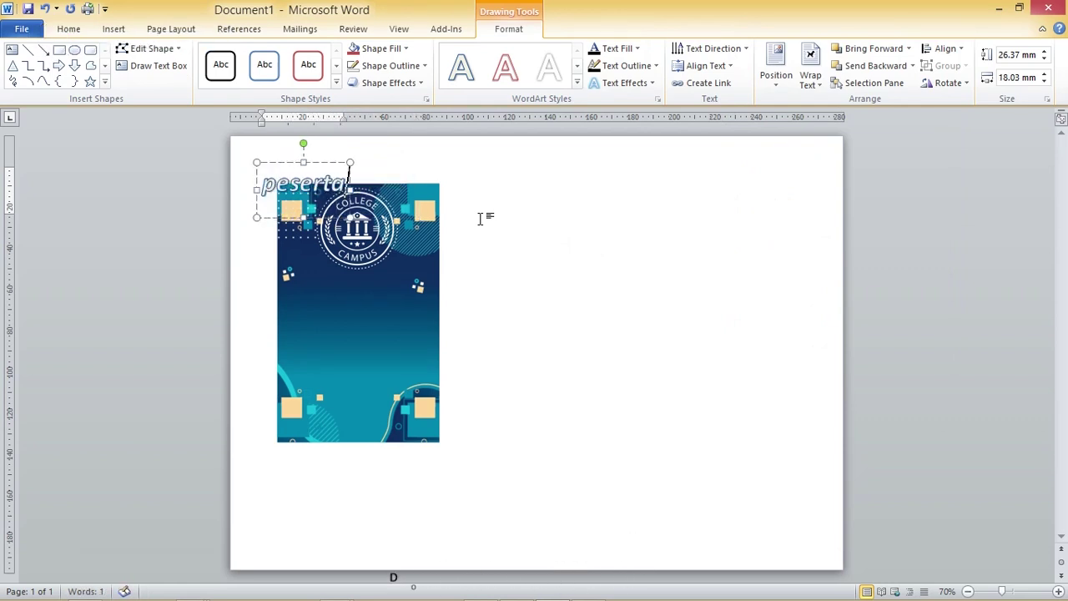
{"action": "key", "text": "ctrl+a"}
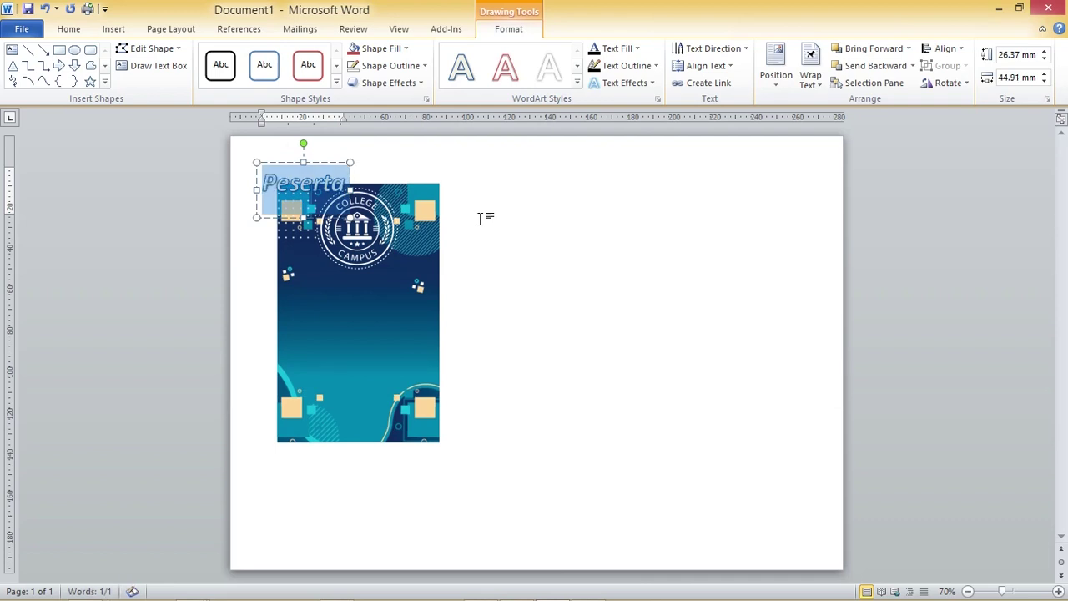
Apply a warp transform to PESERTA and centre it on the background
{"action": "left_click", "coordinate": [625, 82]}
{"action": "left_click", "coordinate": [672, 282]}
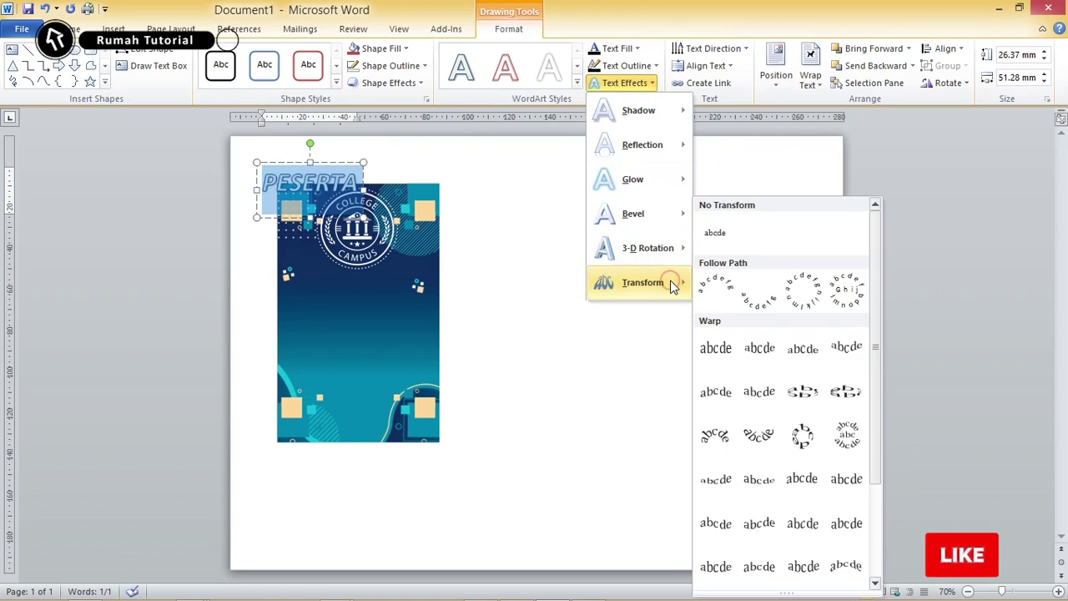
{"action": "left_click_drag", "start_coordinate": [880, 275], "coordinate": [879, 396]}
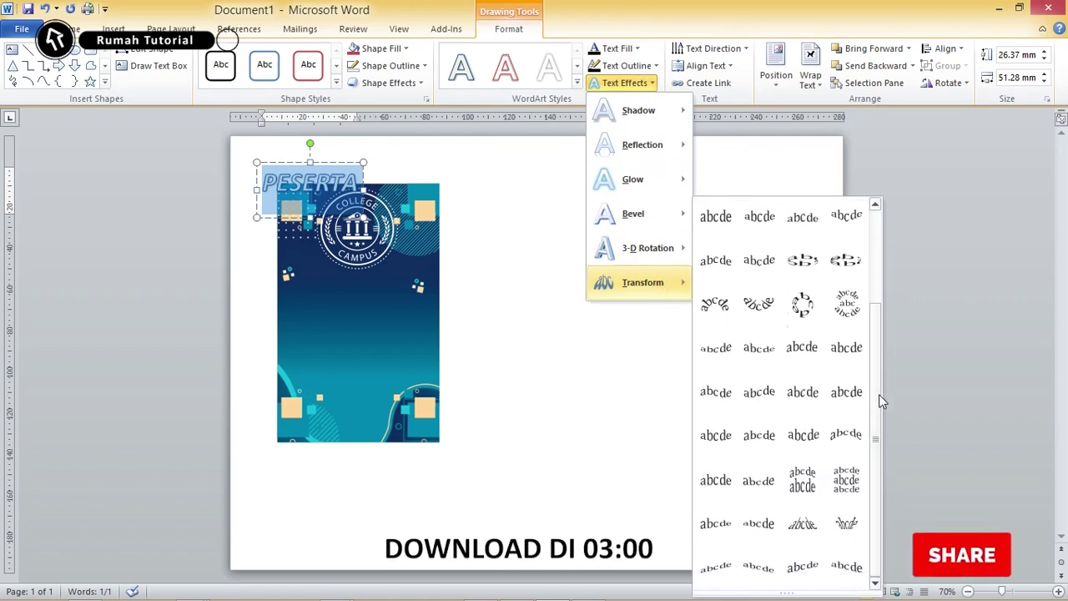
{"action": "left_click", "coordinate": [716, 435]}
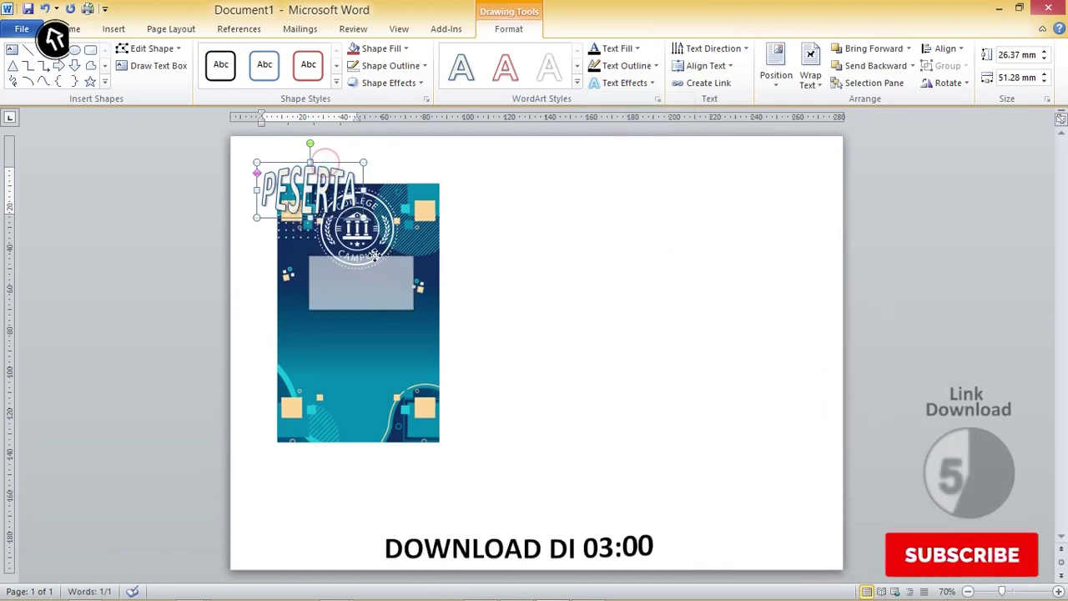
{"action": "left_click_drag", "start_coordinate": [379, 271], "coordinate": [378, 271]}
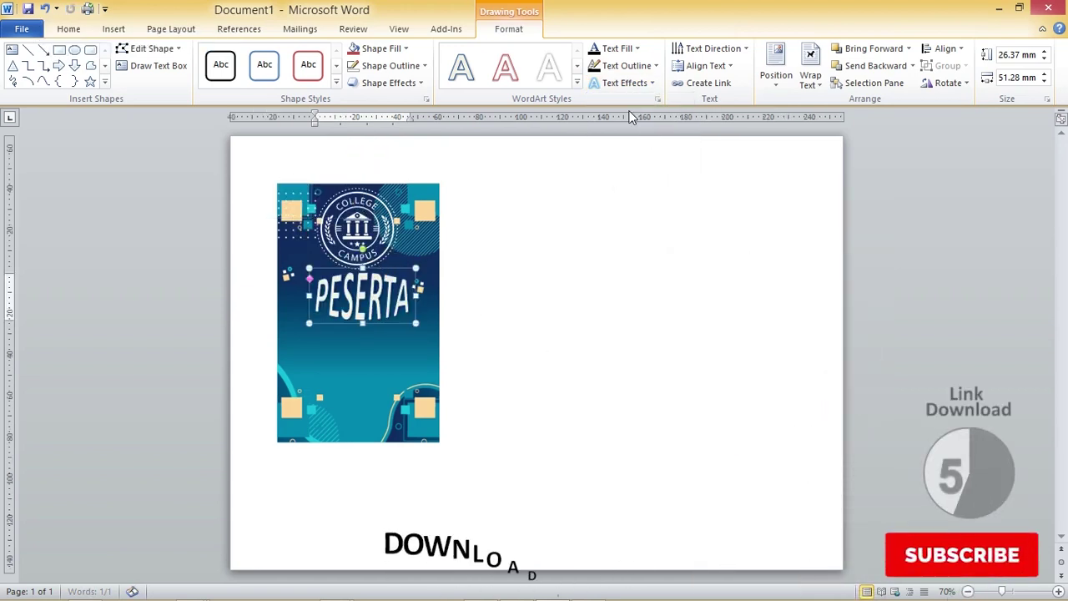
Apply a white WordArt style to PESERTA and make its box shorter
{"action": "left_click", "coordinate": [577, 82]}
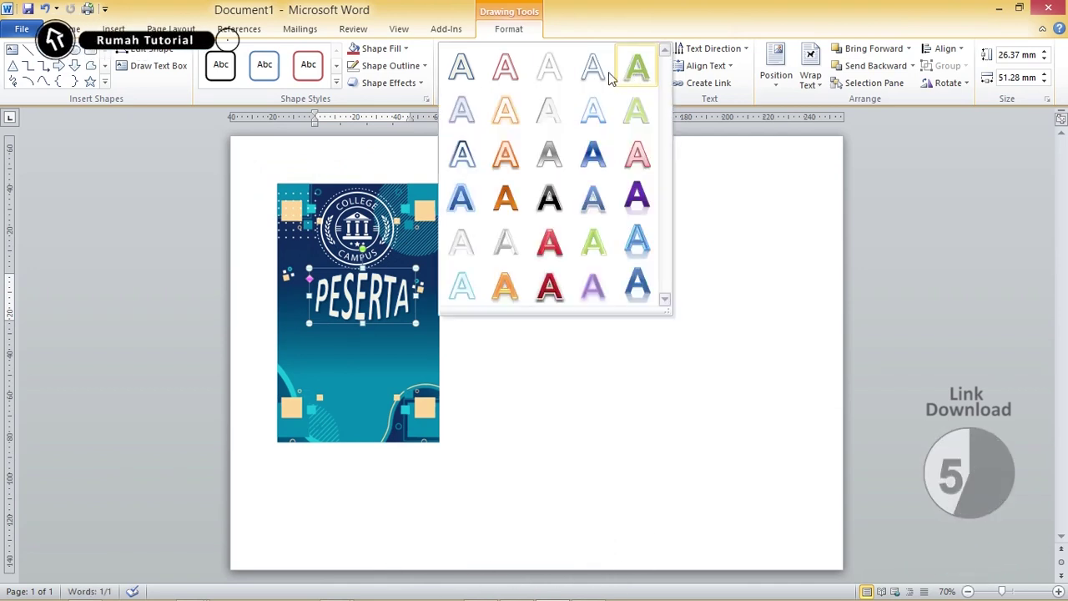
{"action": "left_click", "coordinate": [470, 69]}
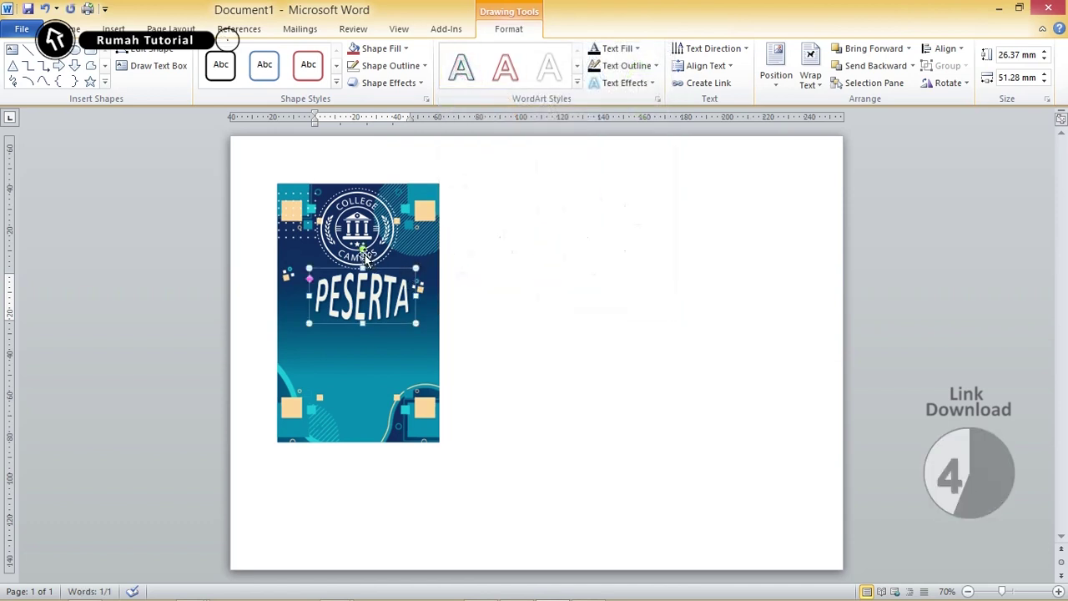
{"action": "left_click_drag", "start_coordinate": [416, 296], "coordinate": [440, 295]}
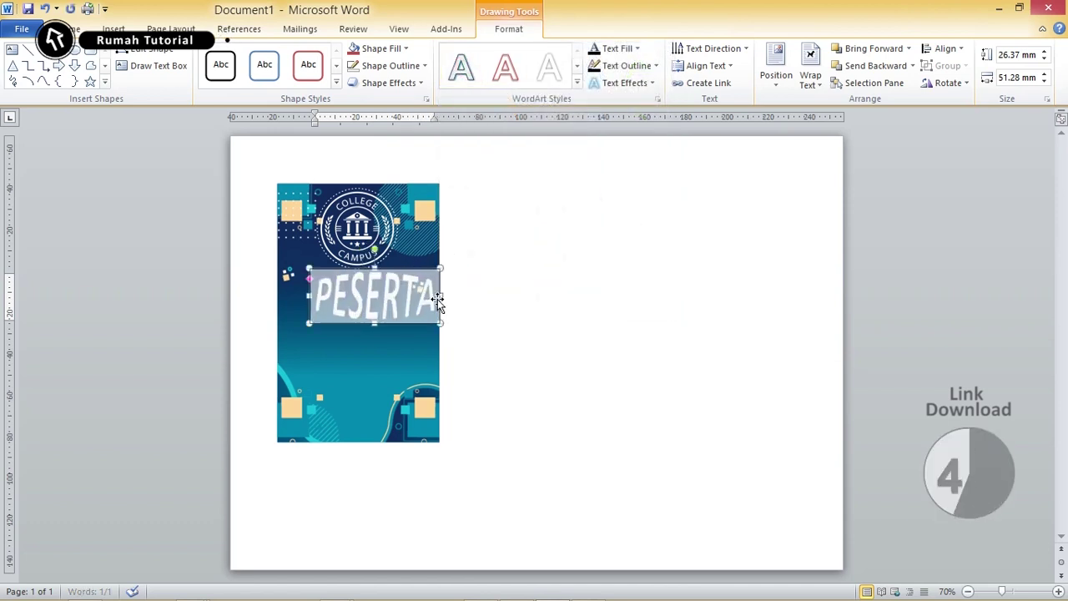
{"action": "key", "text": "ctrl+z"}
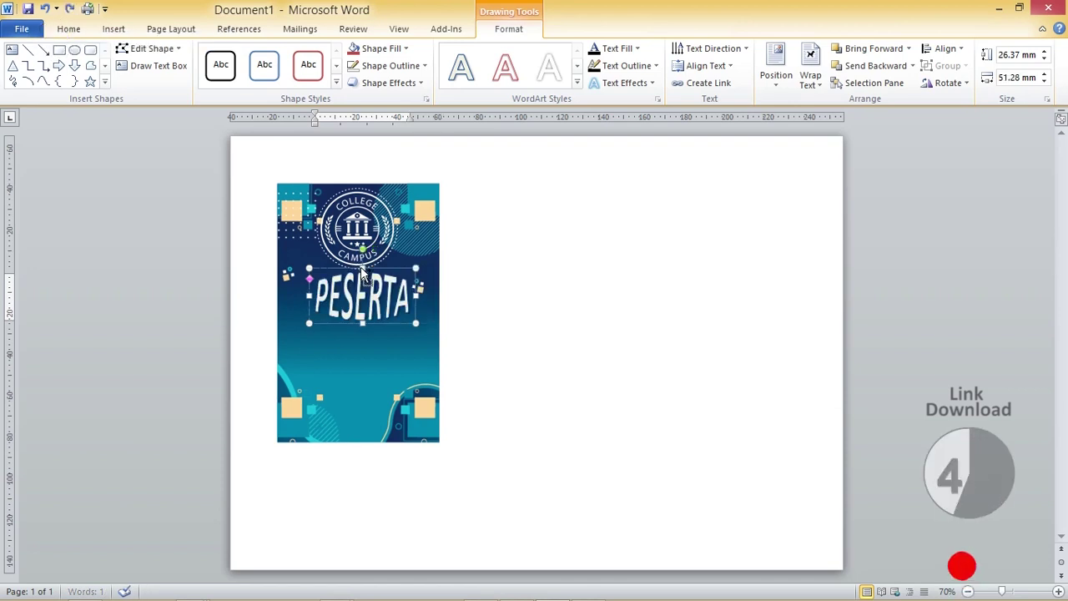
{"action": "left_click_drag", "start_coordinate": [355, 274], "coordinate": [345, 273]}
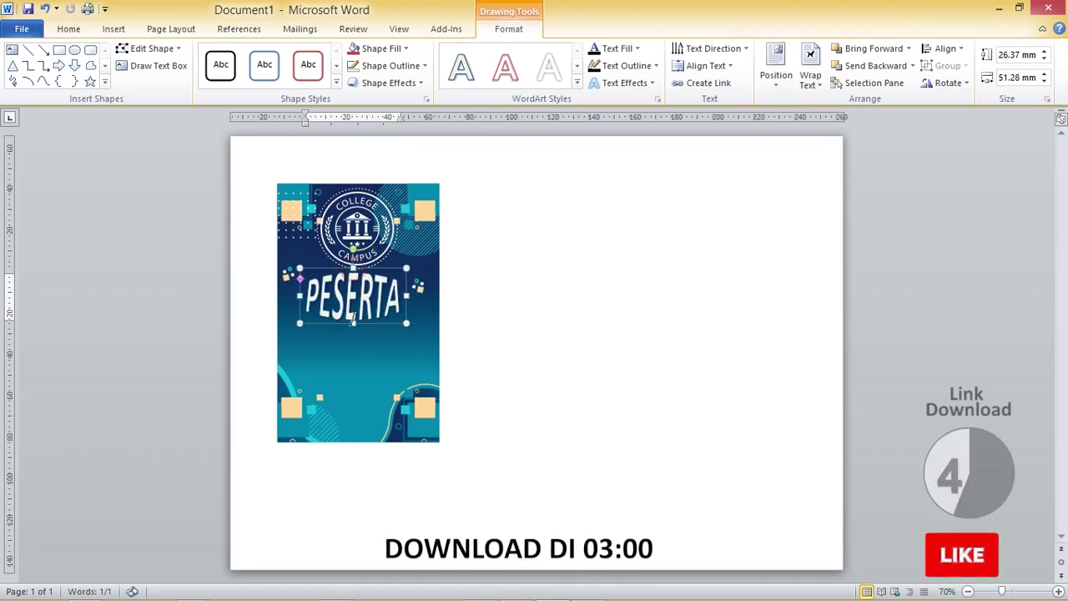
{"action": "left_click_drag", "start_coordinate": [353, 323], "coordinate": [353, 309]}
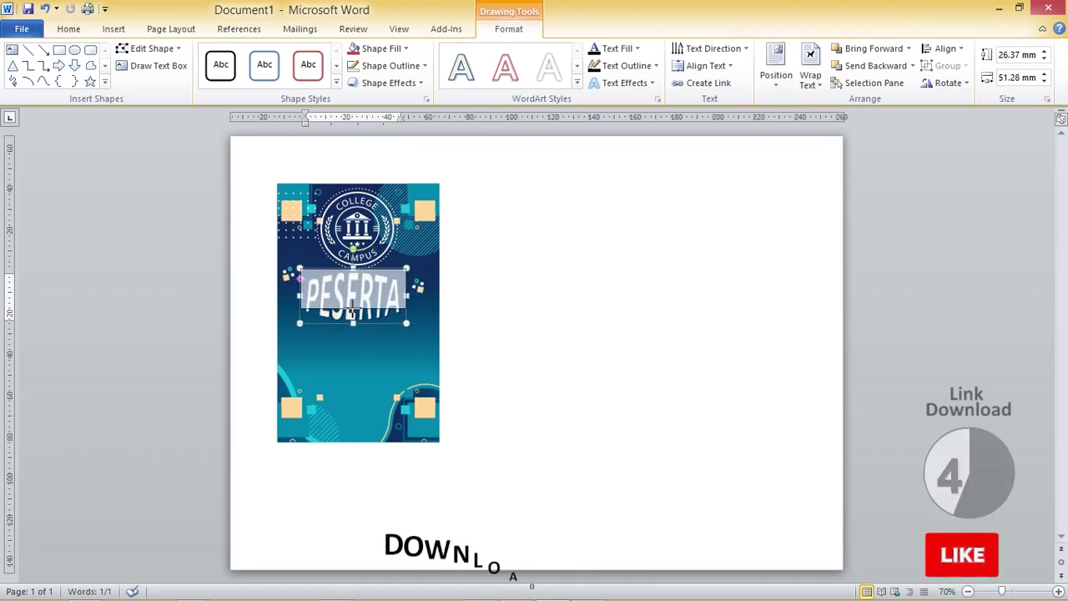
Shrink the logo to 28.42 mm and move PESERTA up just beneath it
{"action": "left_click", "coordinate": [374, 248]}
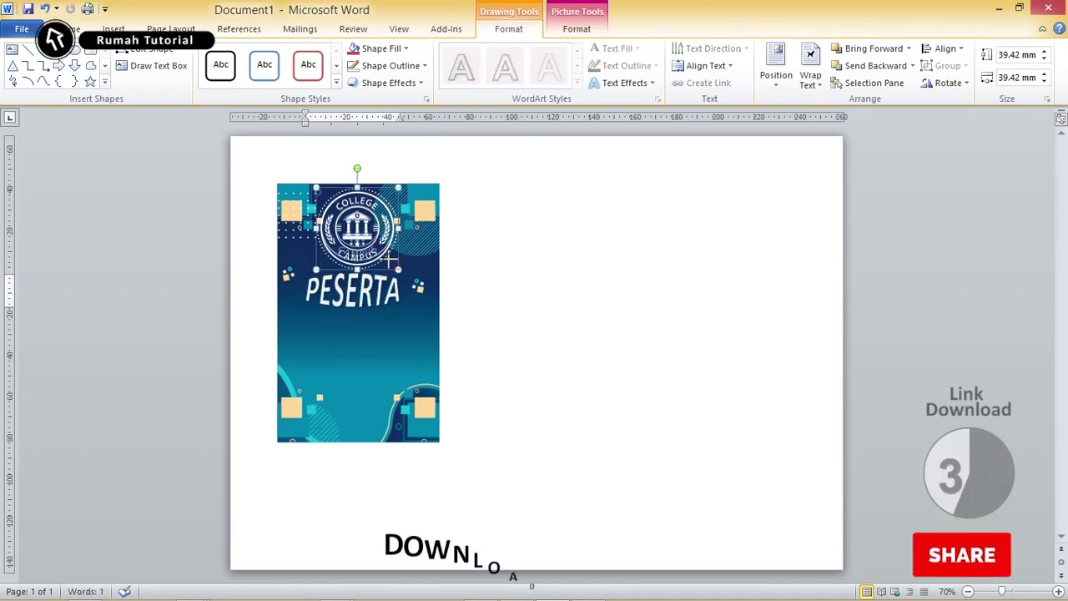
{"action": "left_click_drag", "start_coordinate": [376, 247], "coordinate": [364, 223]}
{"action": "left_click", "coordinate": [363, 289]}
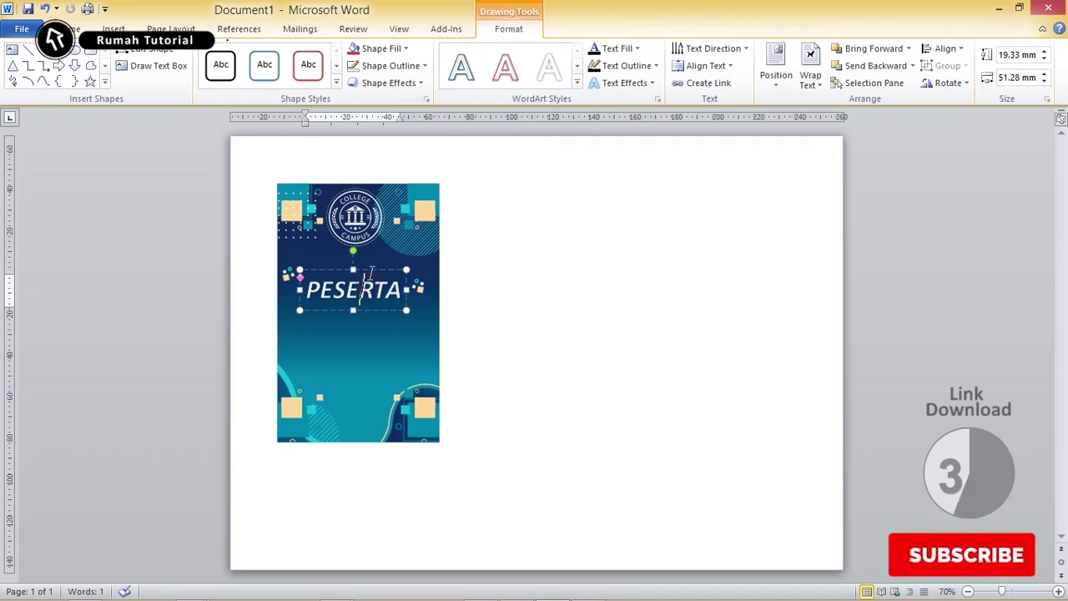
{"action": "left_click_drag", "start_coordinate": [372, 268], "coordinate": [374, 252]}
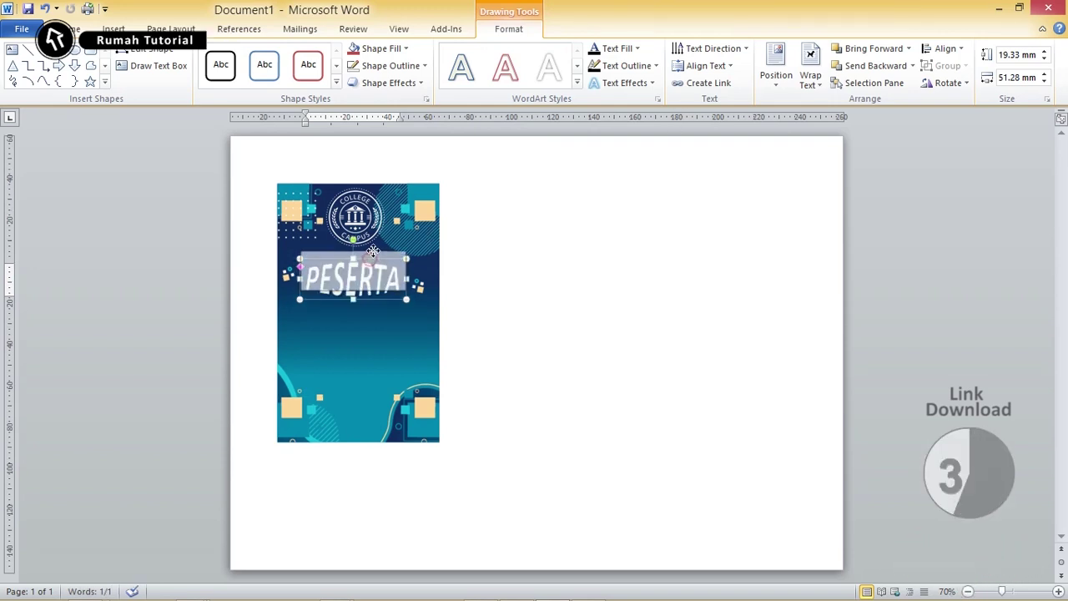
{"action": "left_click", "coordinate": [481, 245]}
Draw a text box beside the name tag and type MPLS SEKOLAH NEGERI 4
{"action": "left_click", "coordinate": [115, 30]}
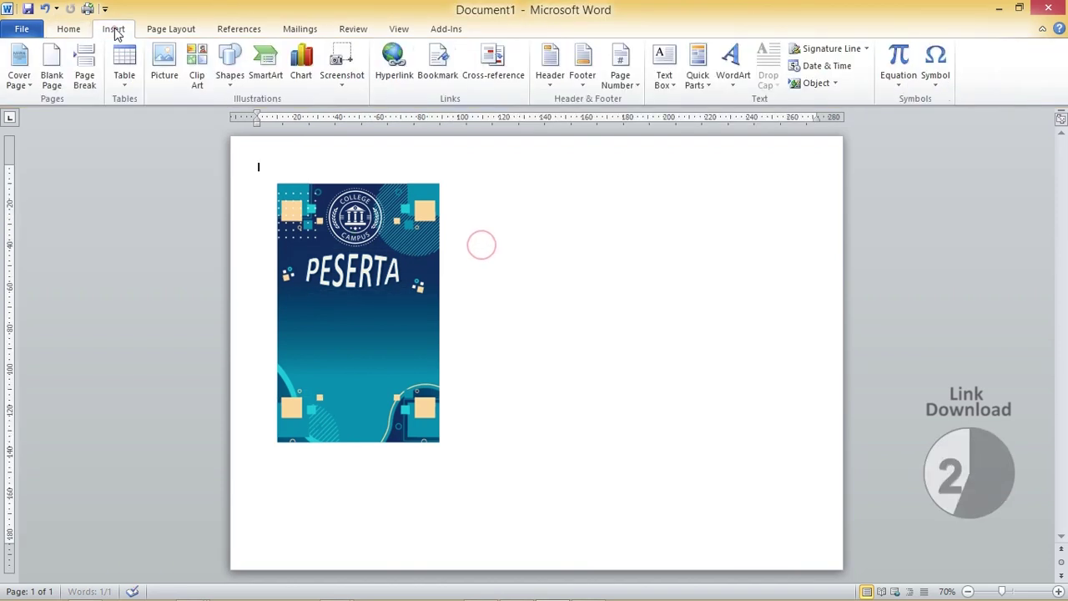
{"action": "left_click", "coordinate": [233, 89]}
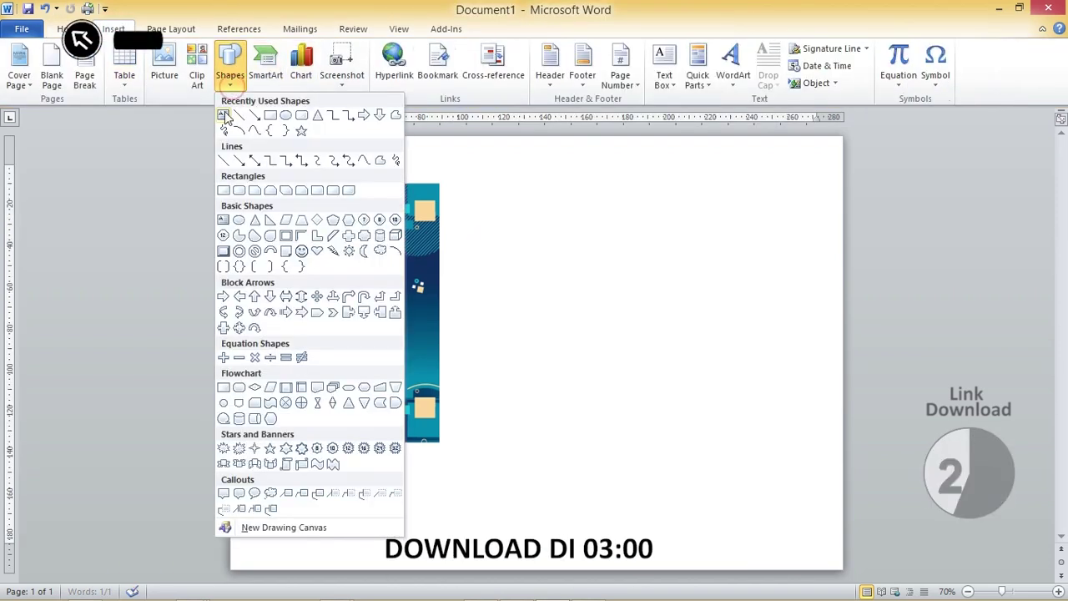
{"action": "left_click", "coordinate": [224, 111]}
{"action": "left_click_drag", "start_coordinate": [638, 305], "coordinate": [662, 299]}
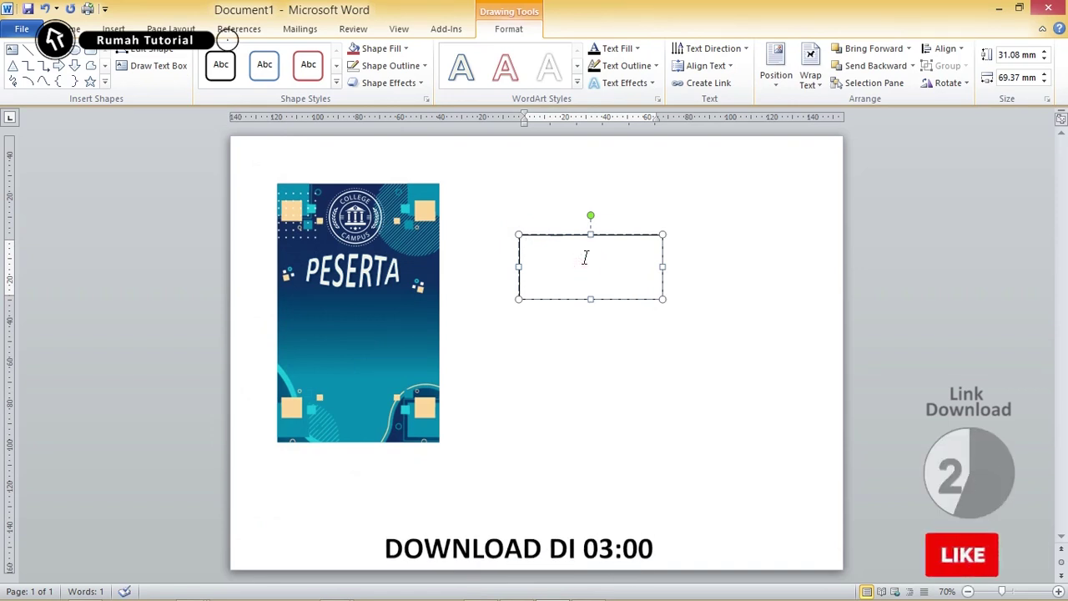
{"action": "type", "text": "MPL:"}
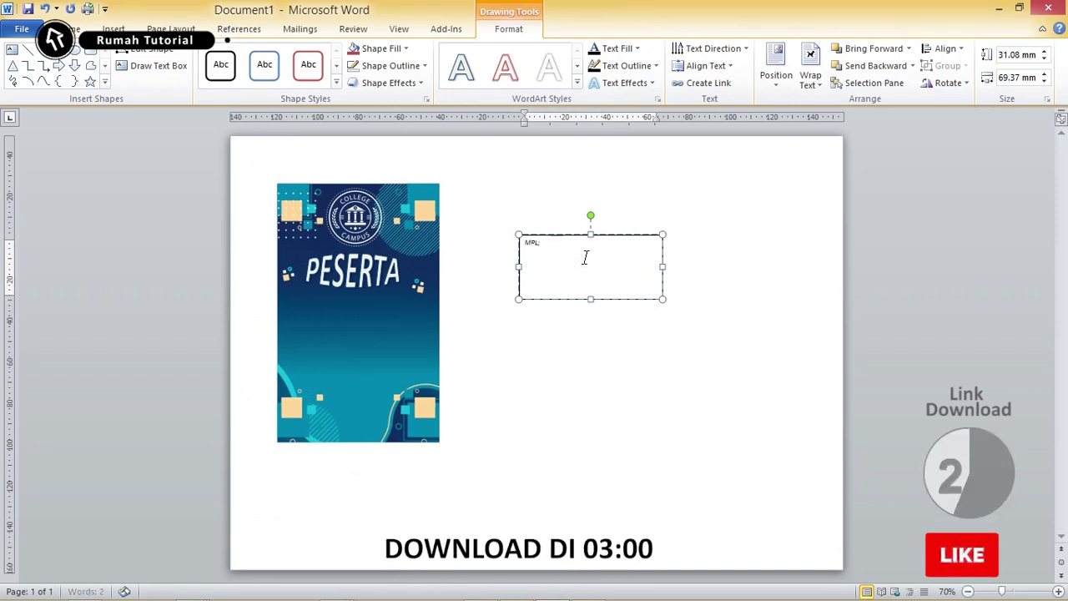
{"action": "type", "text": "S"}
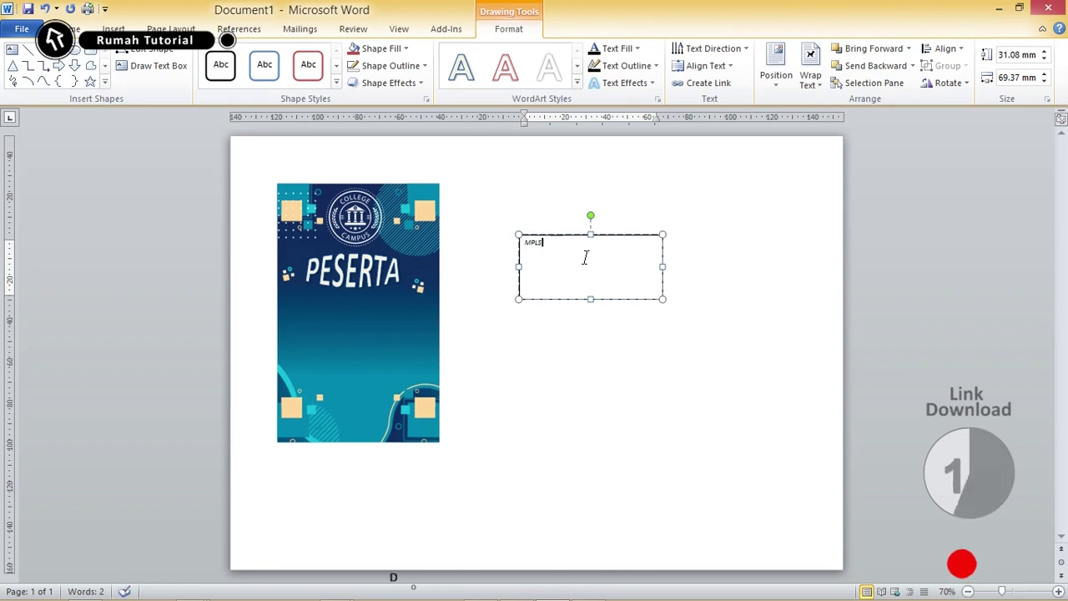
{"action": "type", "text": "SEKOLAH NEGE"}
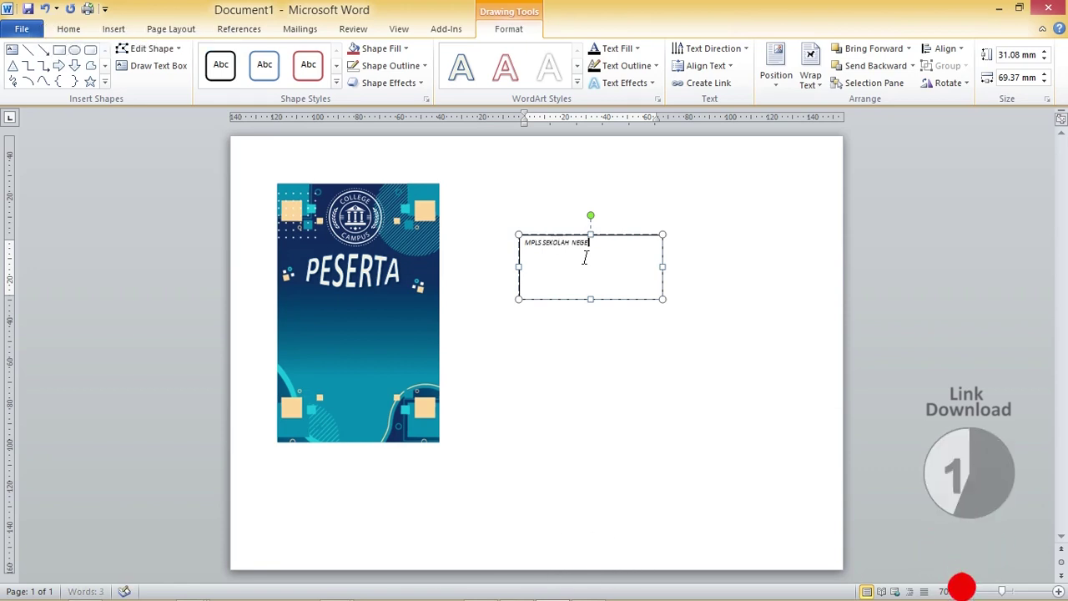
{"action": "type", "text": "RI 4"}
Move the school text box onto the PESERTA image and enlarge its font
{"action": "key", "text": "ctrl+a"}
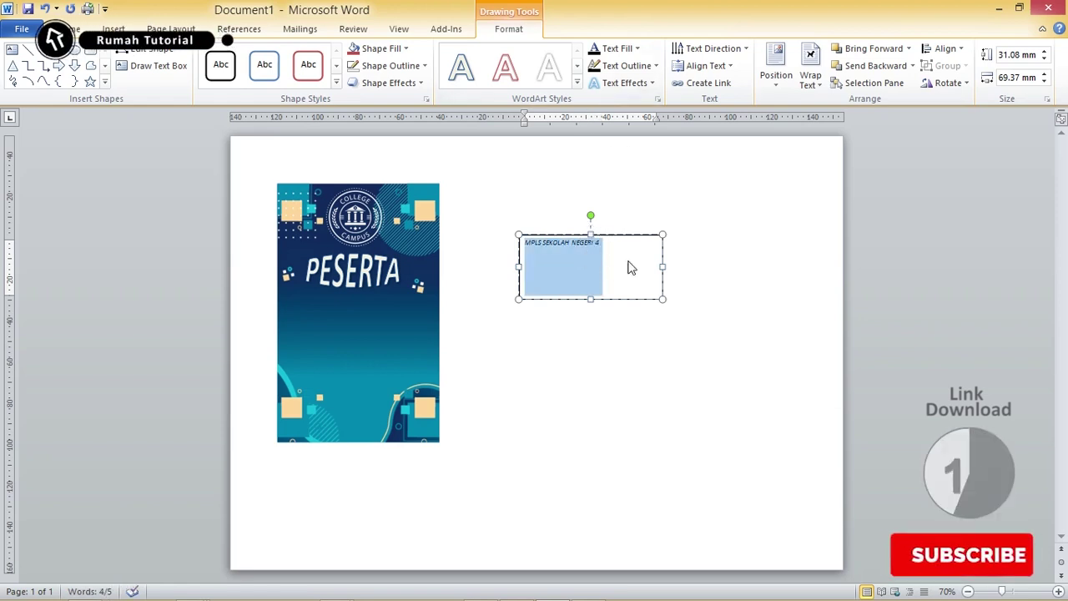
{"action": "left_click_drag", "start_coordinate": [632, 234], "coordinate": [382, 302]}
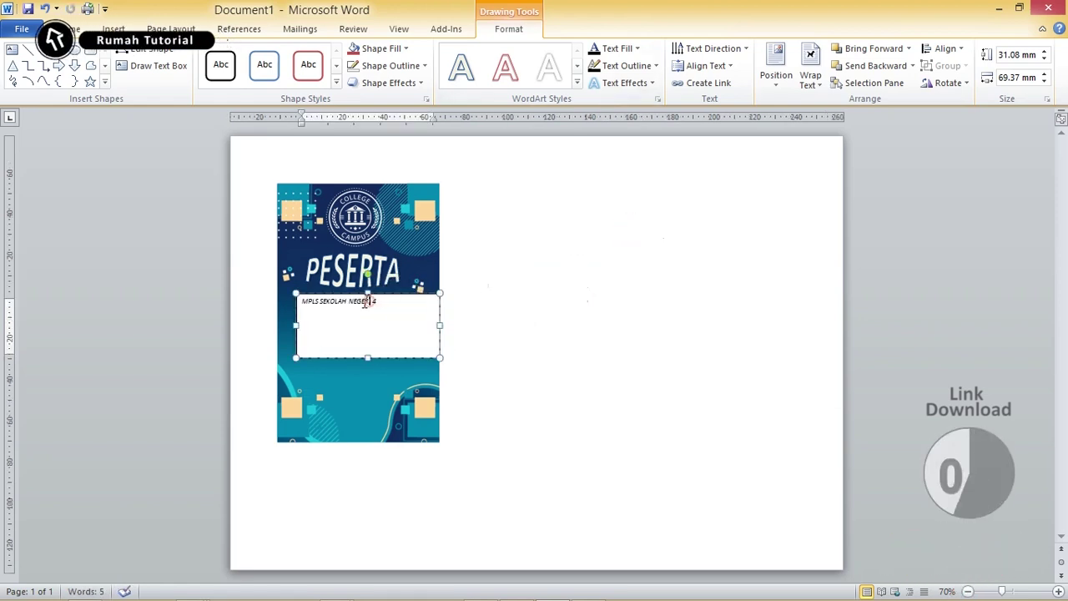
{"action": "key", "text": "ctrl+a"}
{"action": "key", "text": "ctrl+shift+period"}
{"action": "key", "text": "ctrl+shift+period"}
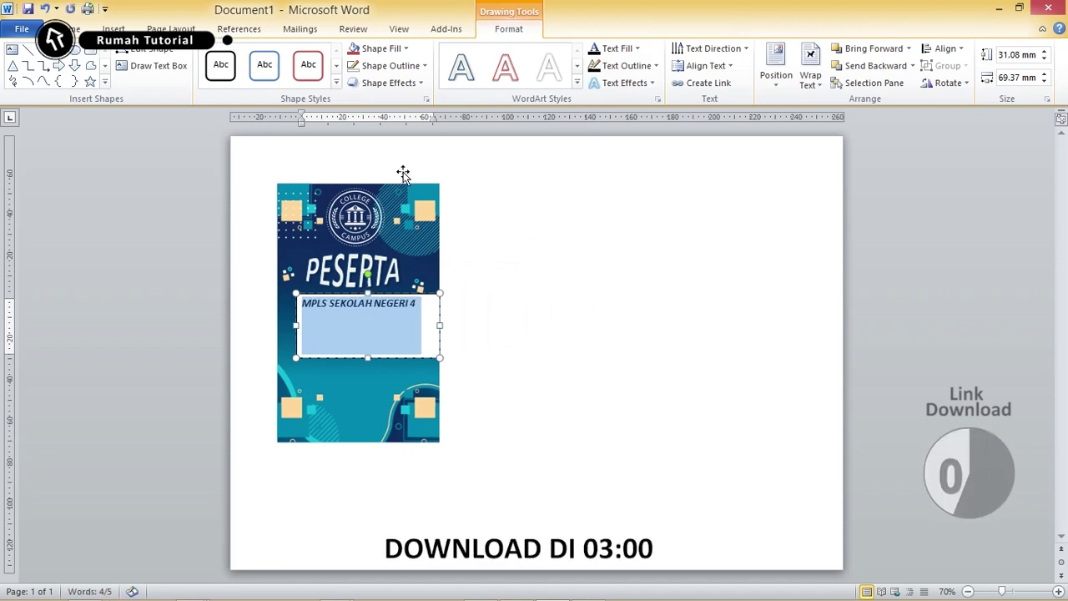
Give the school text box no outline and no fill, and colour the text yellow
{"action": "left_click", "coordinate": [401, 65]}
{"action": "left_click", "coordinate": [388, 195]}
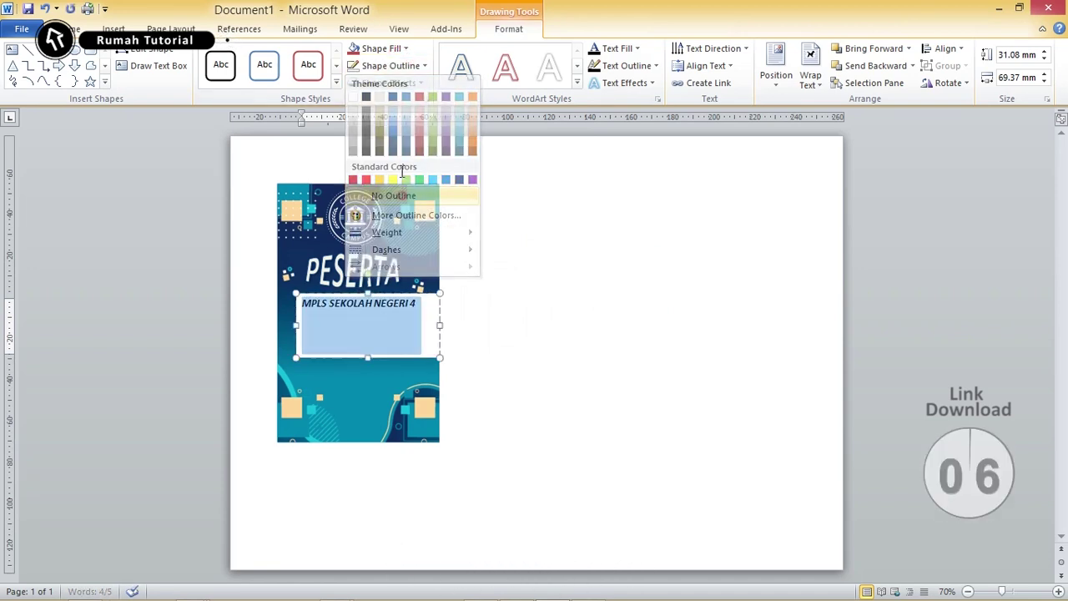
{"action": "left_click", "coordinate": [388, 49]}
{"action": "left_click", "coordinate": [404, 178]}
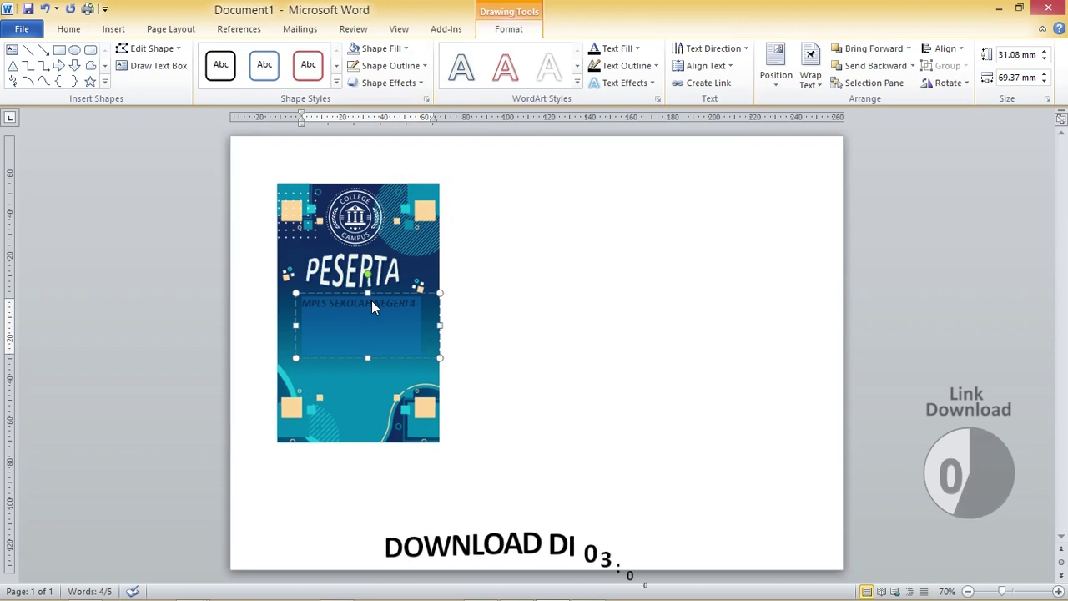
{"action": "left_click", "coordinate": [611, 50]}
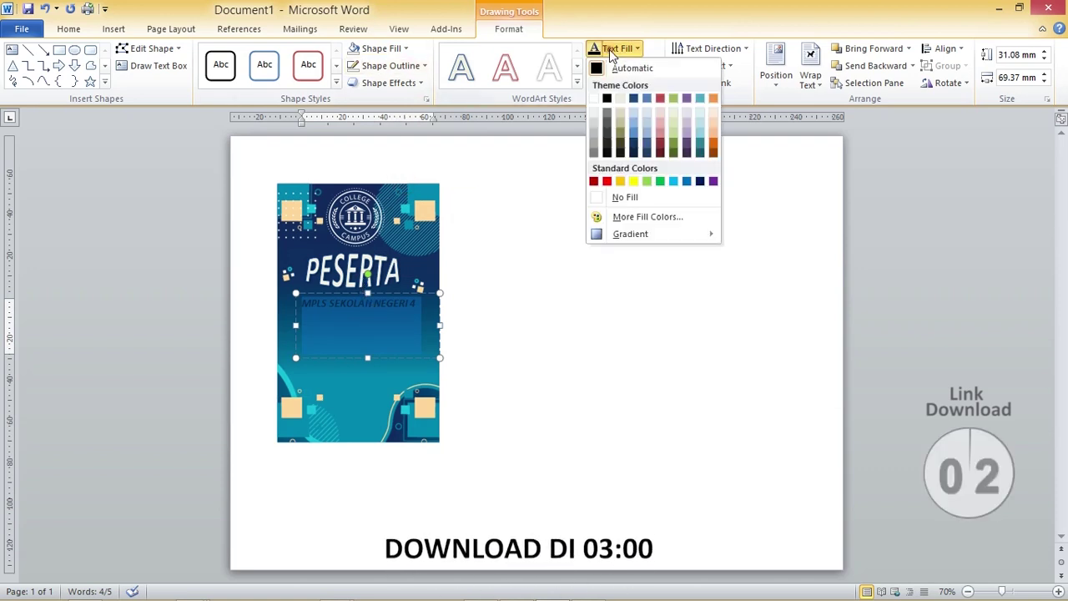
{"action": "left_click", "coordinate": [620, 182]}
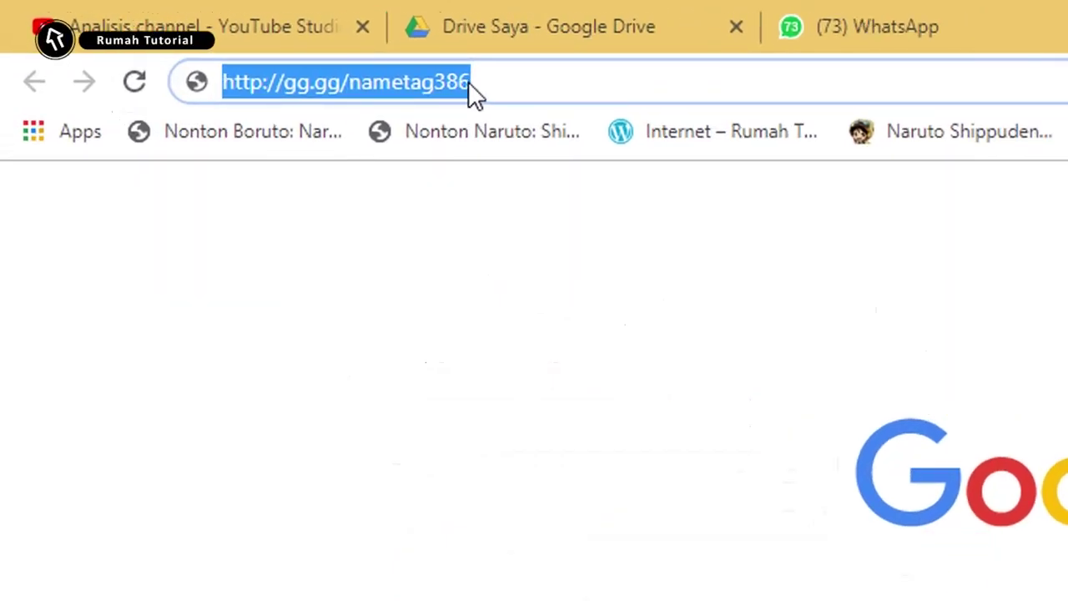
Open the gg.gg/nametag386 link in Chrome and zoom the Drive page in twice
{"action": "left_click", "coordinate": [468, 81]}
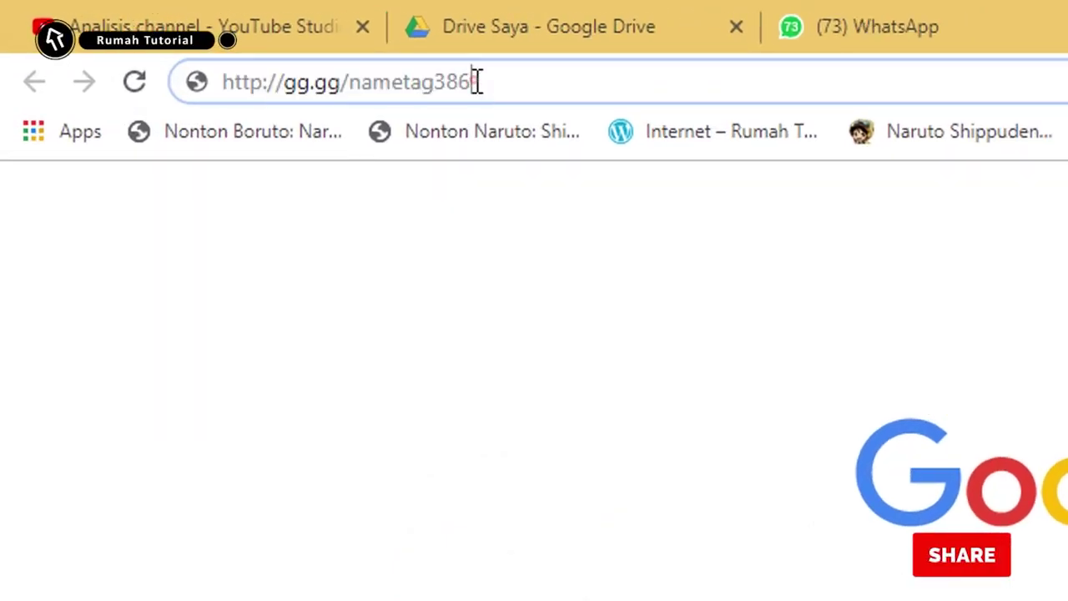
{"action": "double_click", "coordinate": [468, 81]}
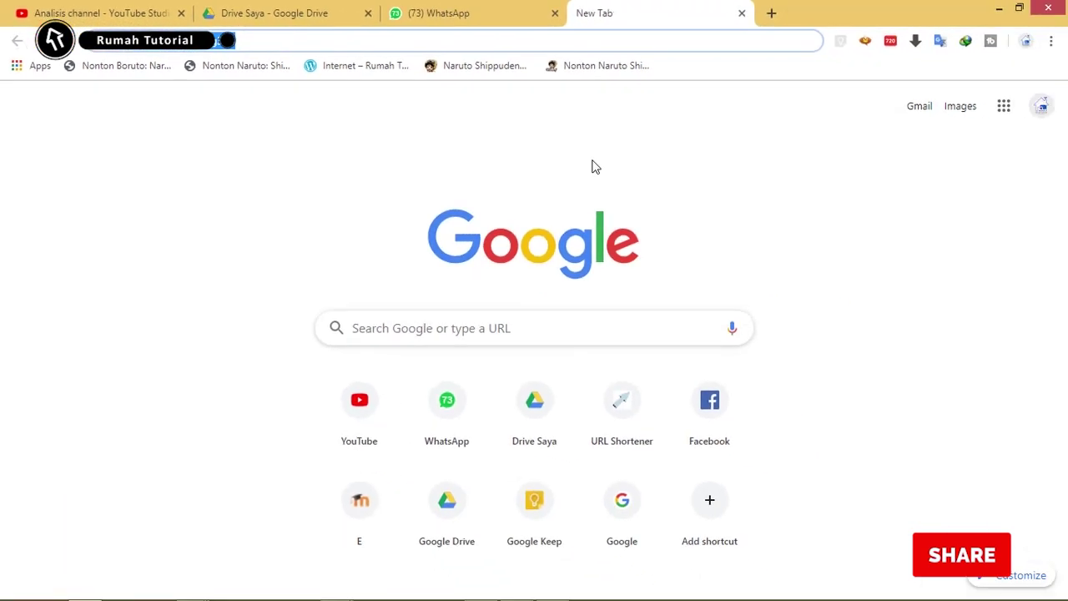
{"action": "key", "text": "ctrl+v"}
{"action": "key", "text": "Return"}
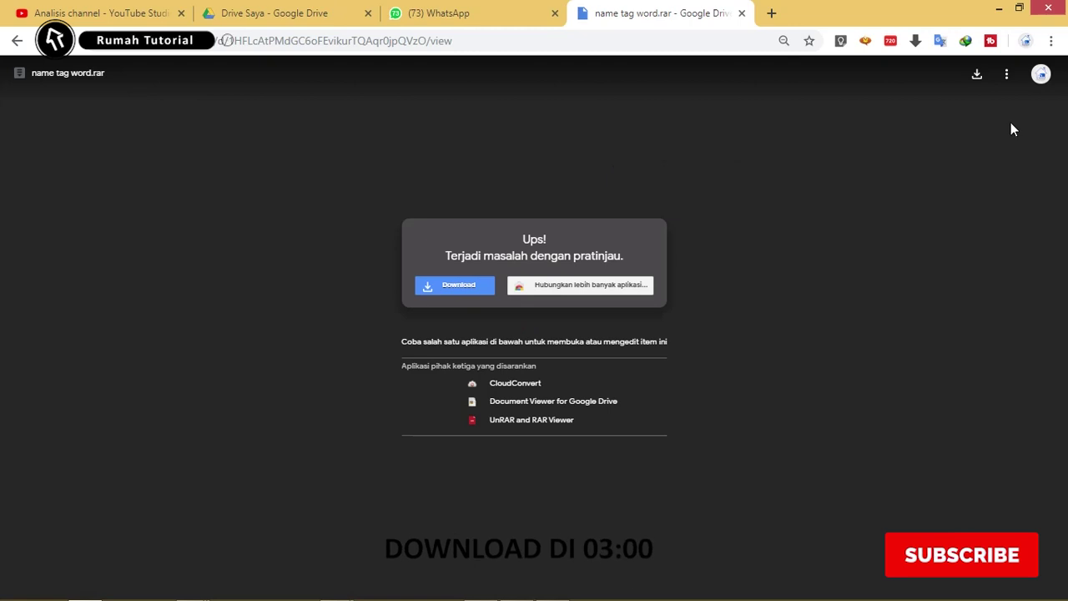
{"action": "key", "text": "ctrl+plus"}
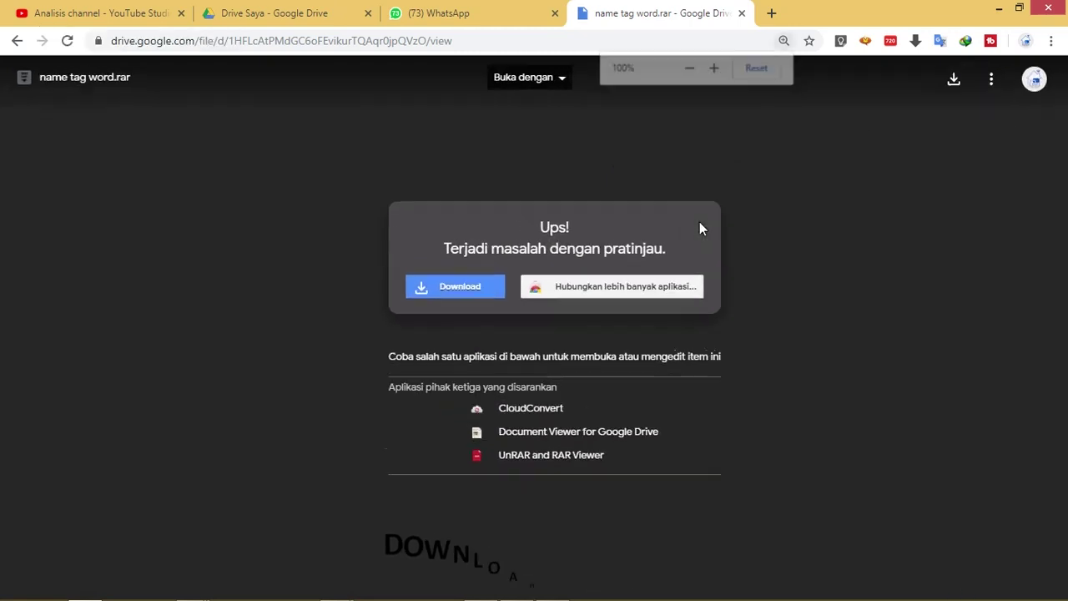
{"action": "key", "text": "ctrl+plus"}
{"action": "key", "text": "ctrl+plus"}
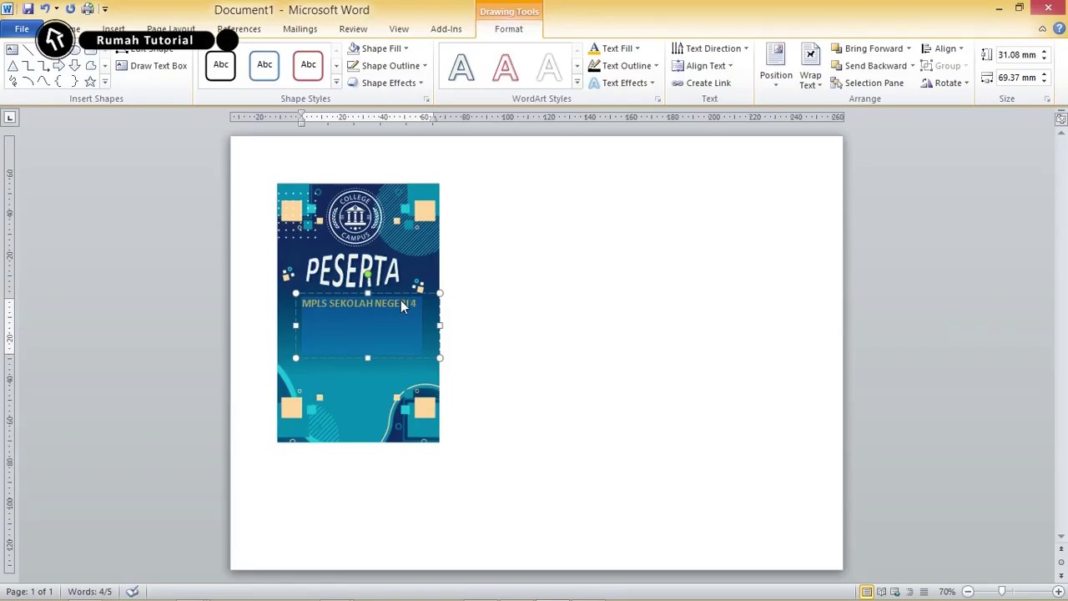
Add a white TAHUN AJARAN 2019/2020 line under the school name
{"action": "left_click_drag", "start_coordinate": [403, 295], "coordinate": [398, 292]}
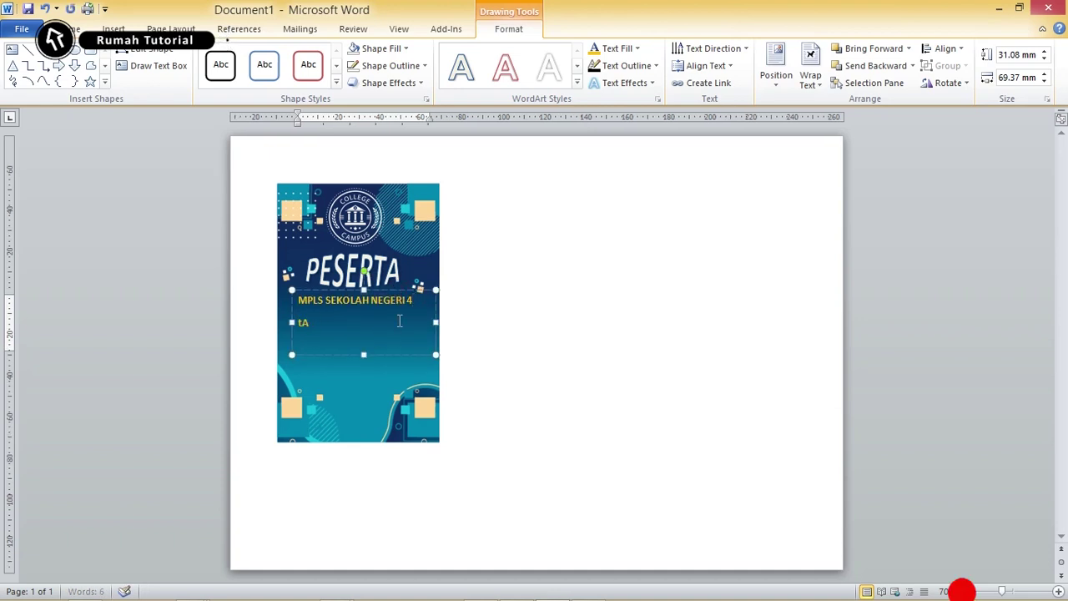
{"action": "type", "text": "HUN AJARAN "}
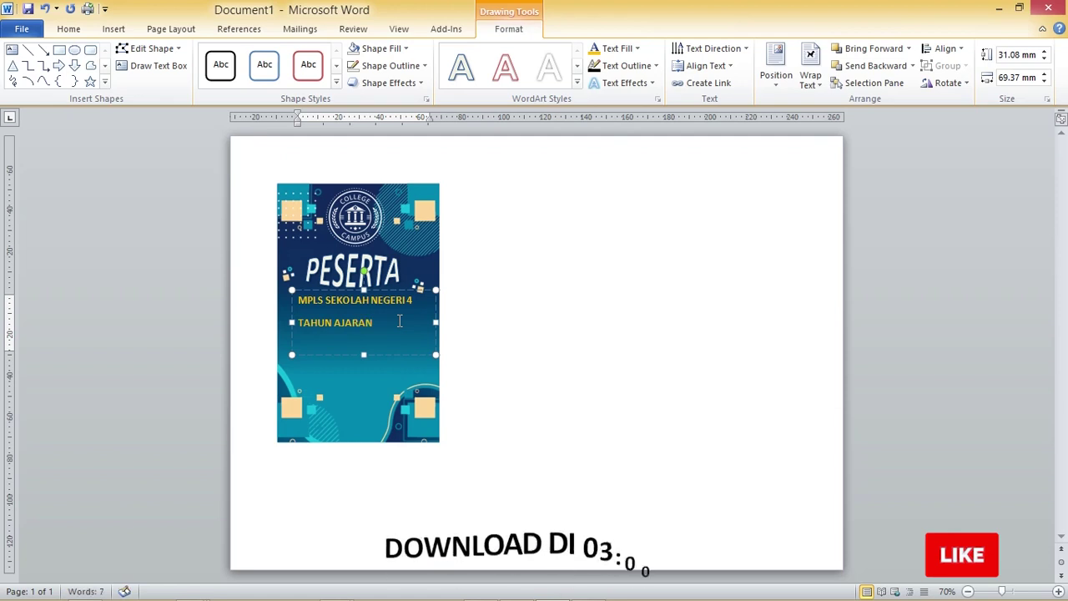
{"action": "type", "text": "2019/2020"}
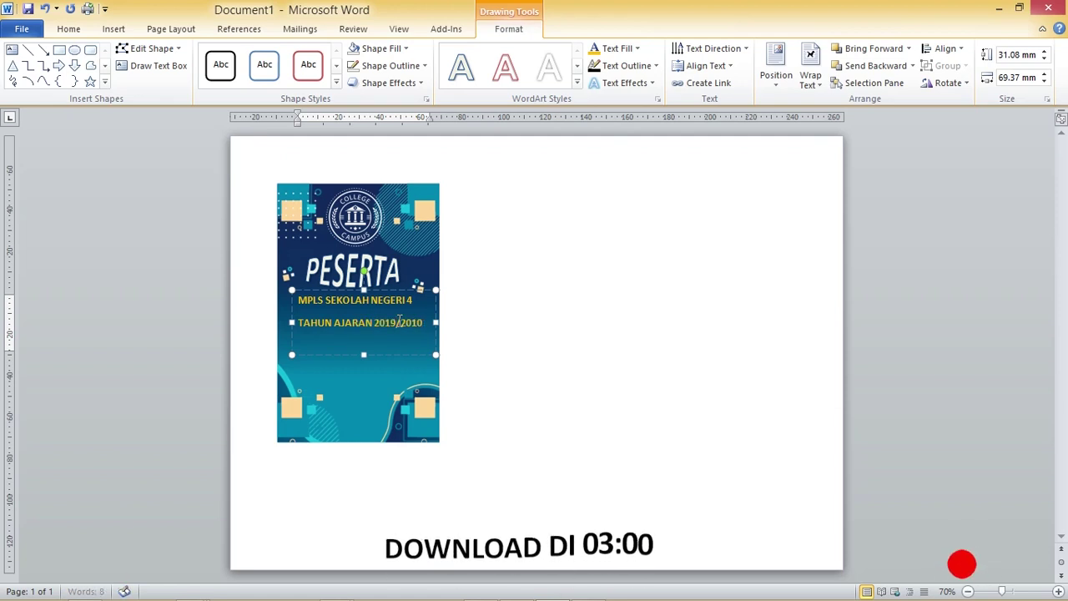
{"action": "triple_click", "coordinate": [399, 321]}
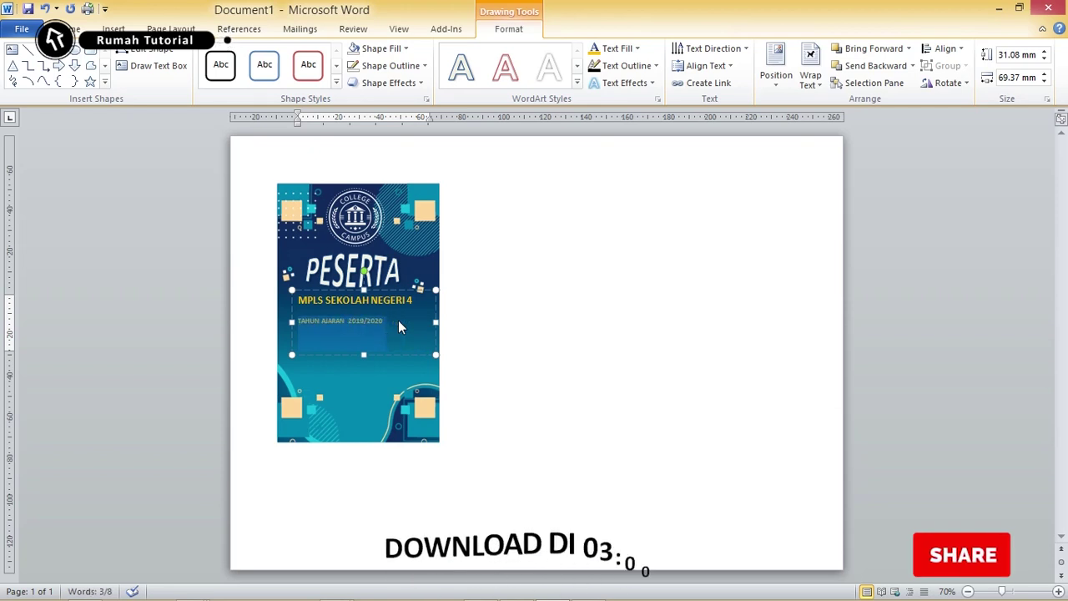
{"action": "left_click", "coordinate": [636, 50]}
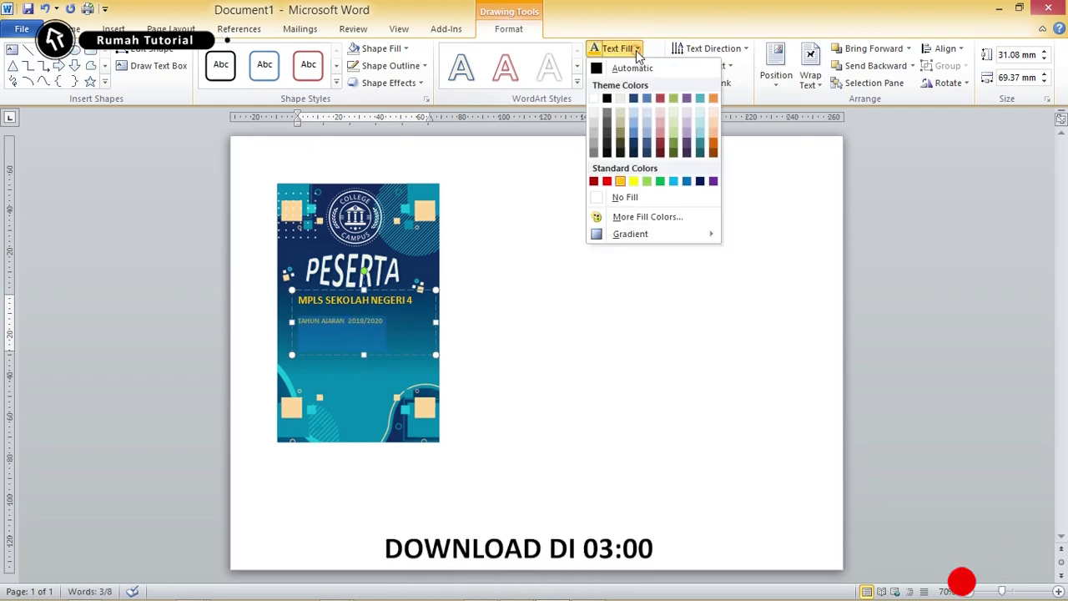
{"action": "left_click", "coordinate": [594, 95]}
Set the school text to single spacing with no space after, and shorten its box
{"action": "key", "text": "ctrl+a"}
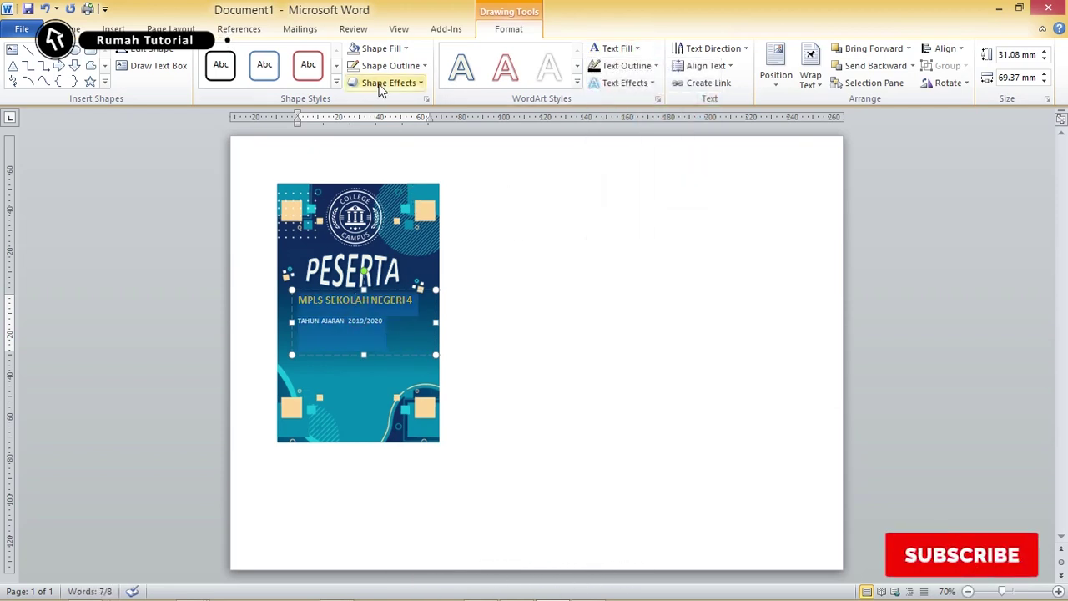
{"action": "left_click", "coordinate": [73, 29]}
{"action": "left_click", "coordinate": [424, 77]}
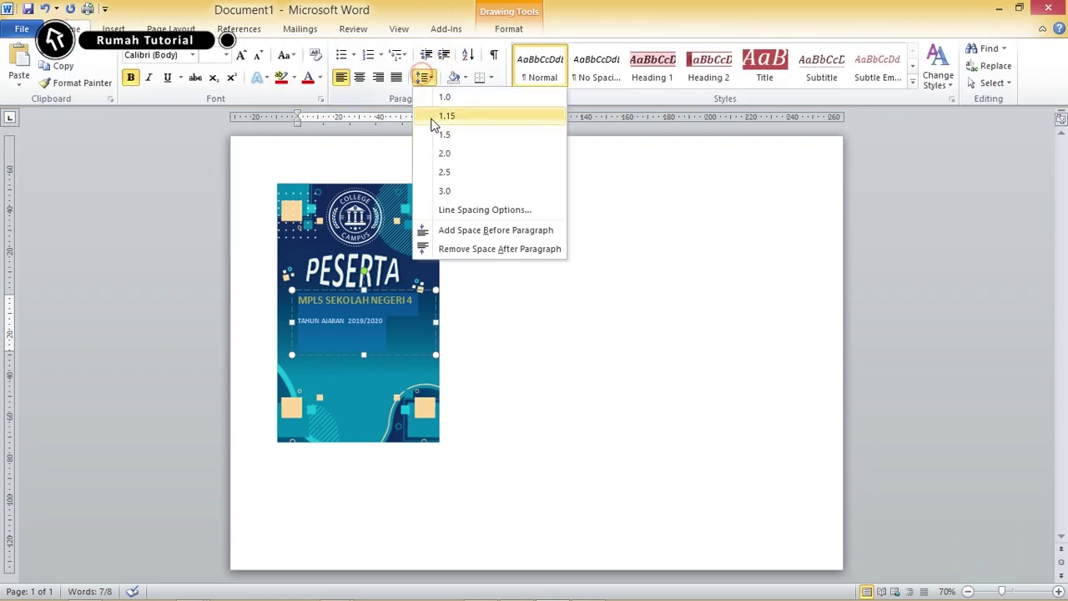
{"action": "left_click", "coordinate": [434, 96]}
{"action": "left_click", "coordinate": [424, 77]}
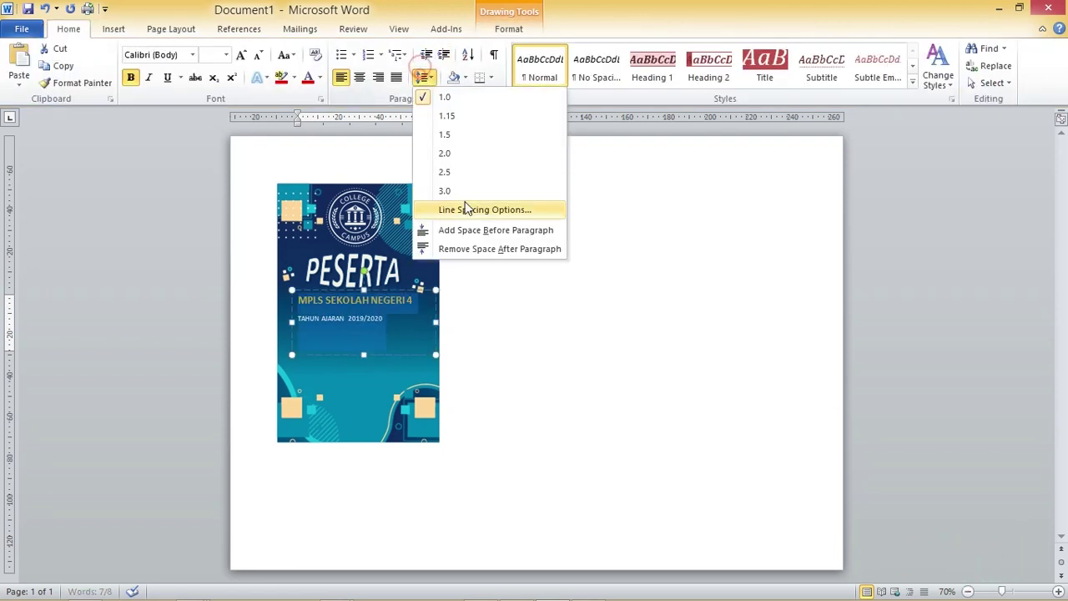
{"action": "left_click", "coordinate": [479, 246]}
{"action": "left_click_drag", "start_coordinate": [390, 301], "coordinate": [386, 301]}
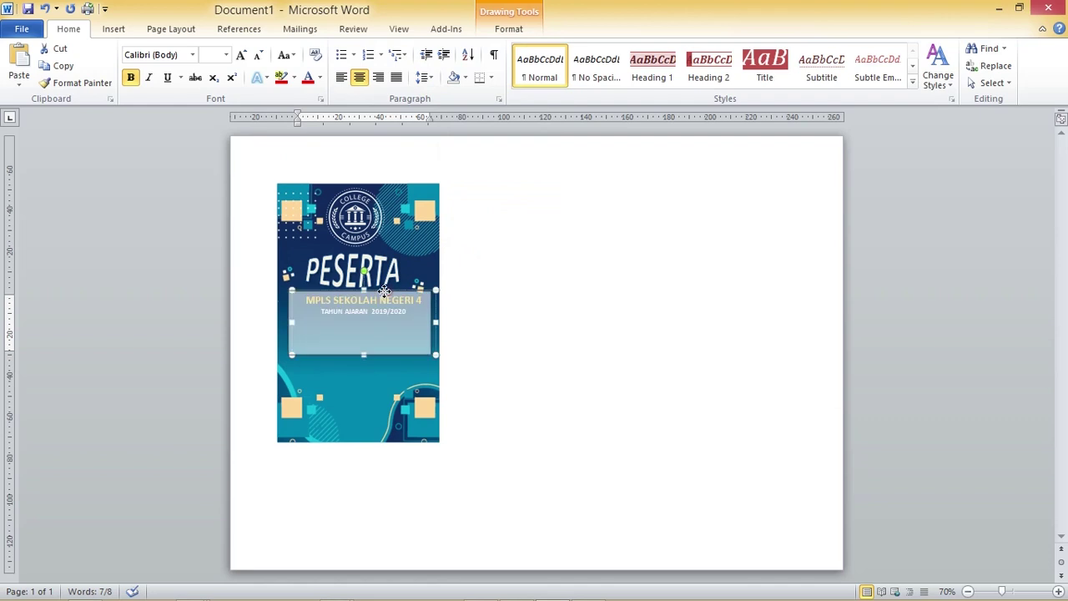
{"action": "left_click_drag", "start_coordinate": [359, 356], "coordinate": [360, 324]}
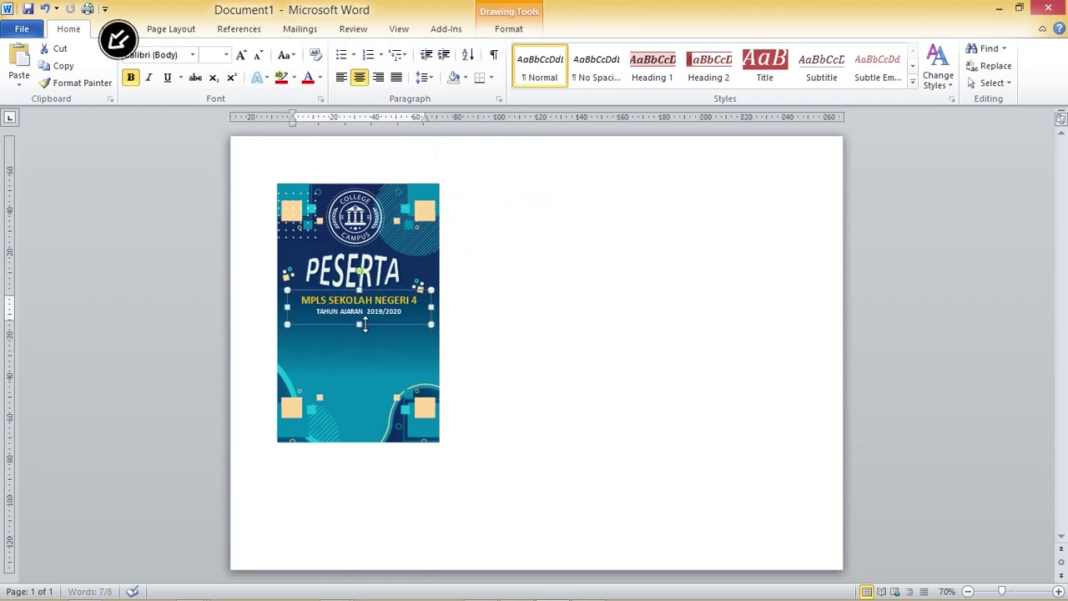
Remove the italic style from the PESERTA title
{"action": "left_click", "coordinate": [376, 282]}
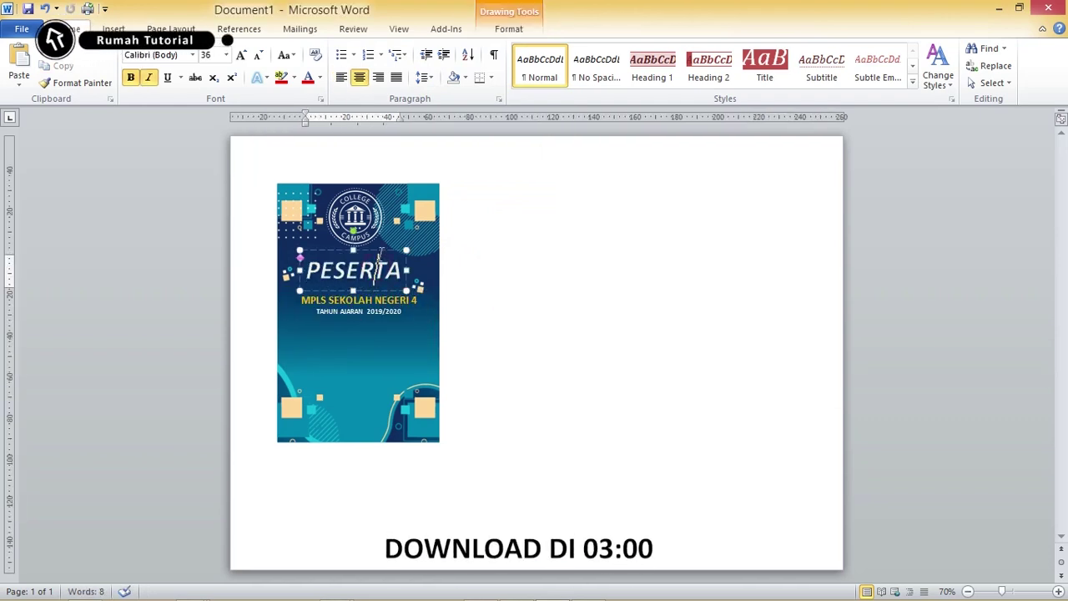
{"action": "double_click", "coordinate": [375, 269]}
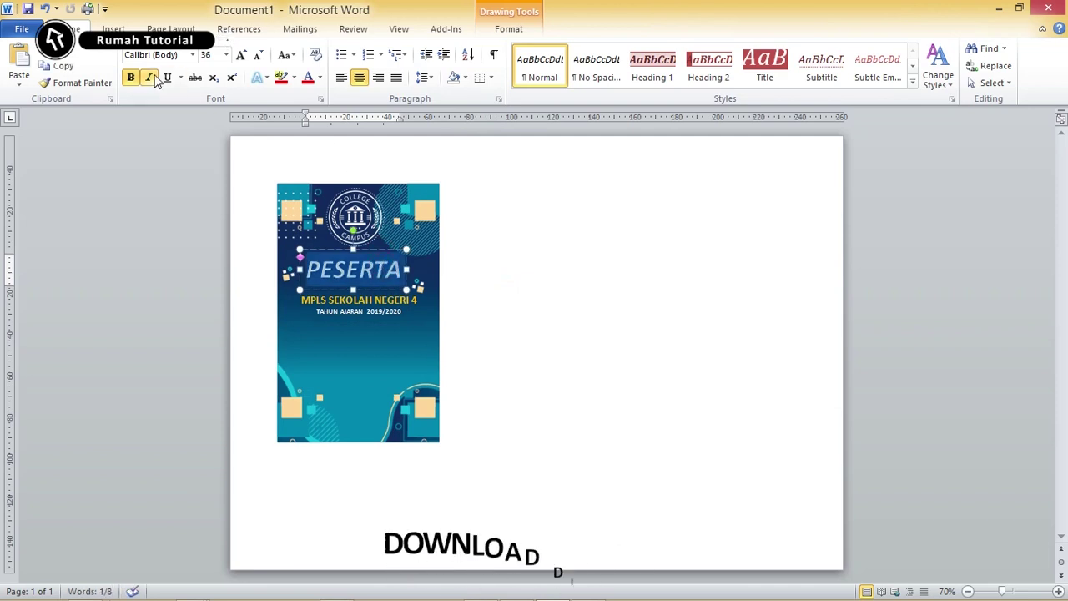
{"action": "left_click", "coordinate": [149, 77]}
{"action": "left_click", "coordinate": [512, 219]}
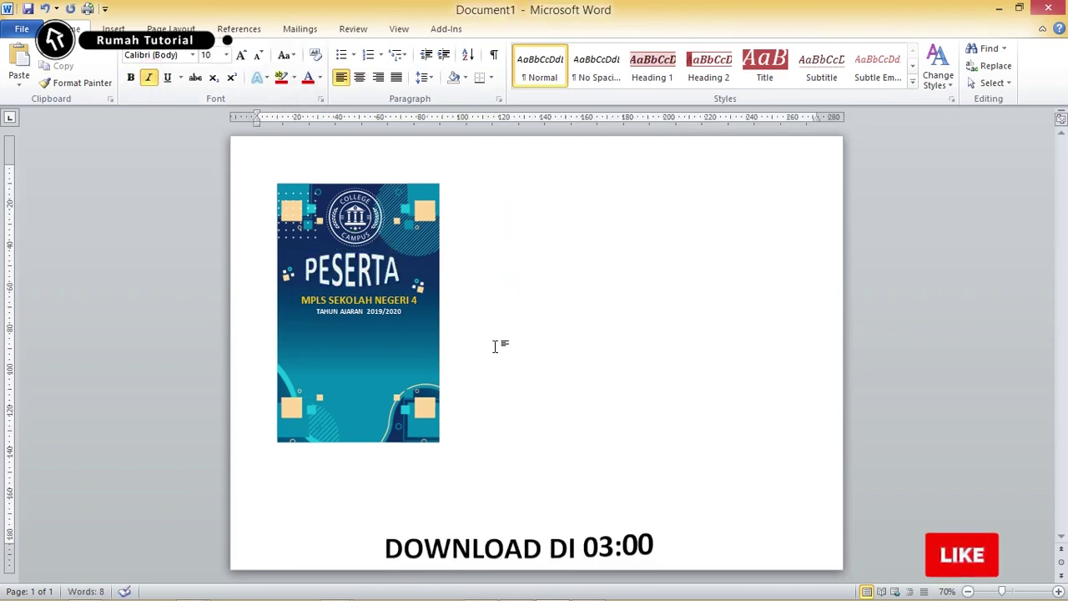
{"action": "left_click", "coordinate": [407, 271]}
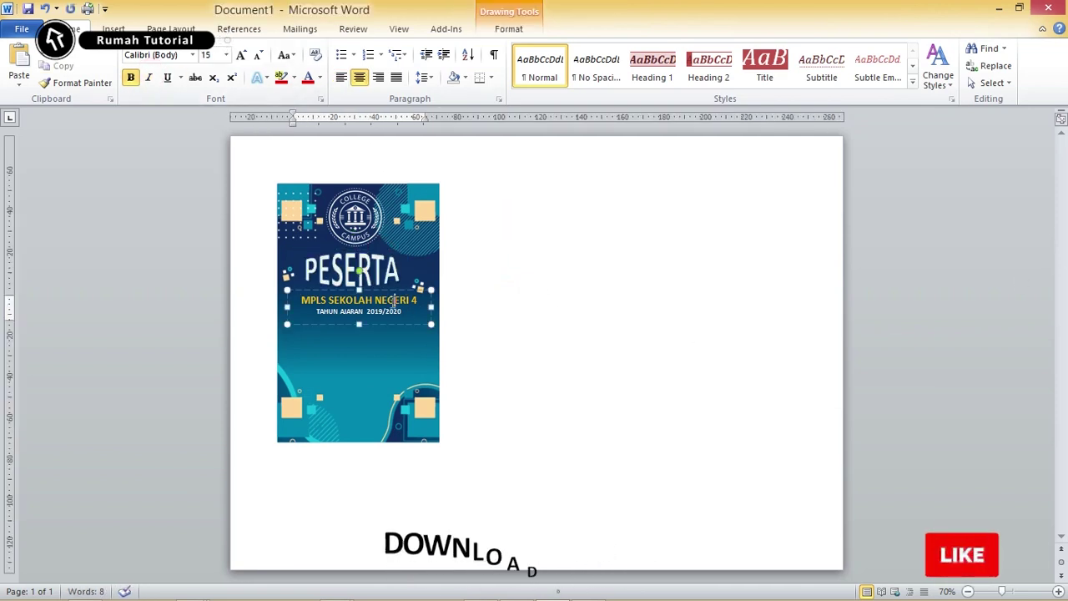
{"action": "left_click", "coordinate": [471, 280]}
{"action": "left_click", "coordinate": [378, 299]}
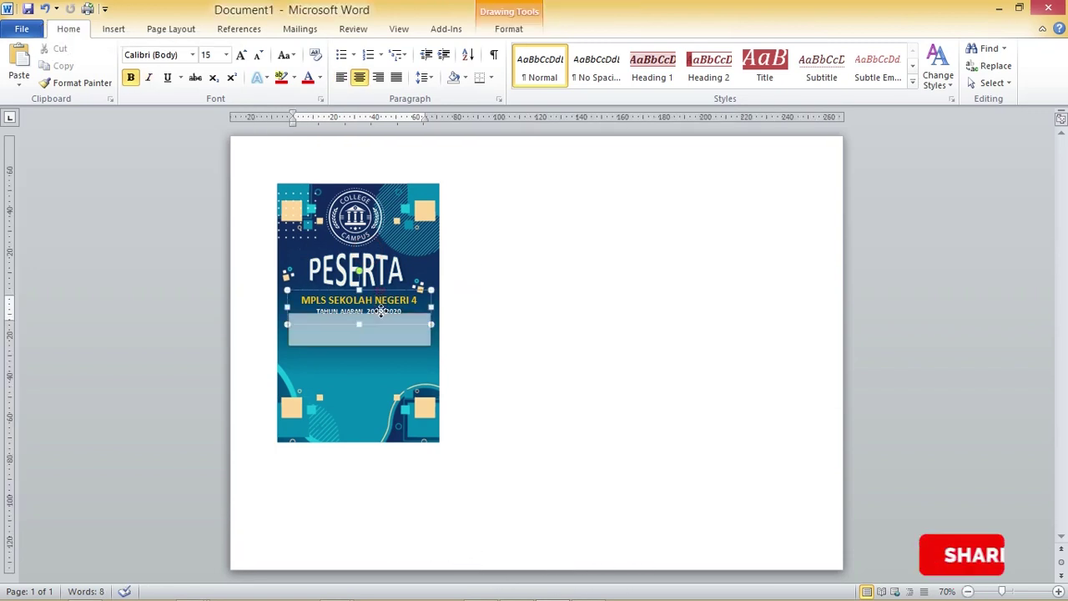
Duplicate the school text box below as a left-aligned NAMA label sized to fit
{"action": "left_click_drag", "start_coordinate": [379, 299], "coordinate": [377, 334]}
{"action": "key", "text": "BackSpace"}
{"action": "type", "text": "n"}
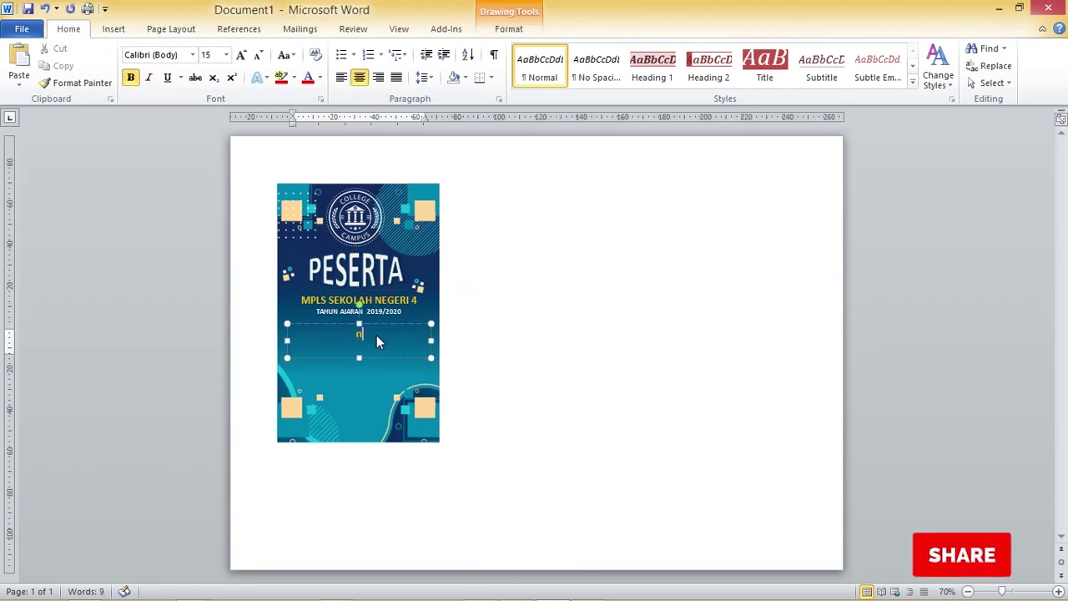
{"action": "type", "text": "A"}
{"action": "type", "text": "NAMA"}
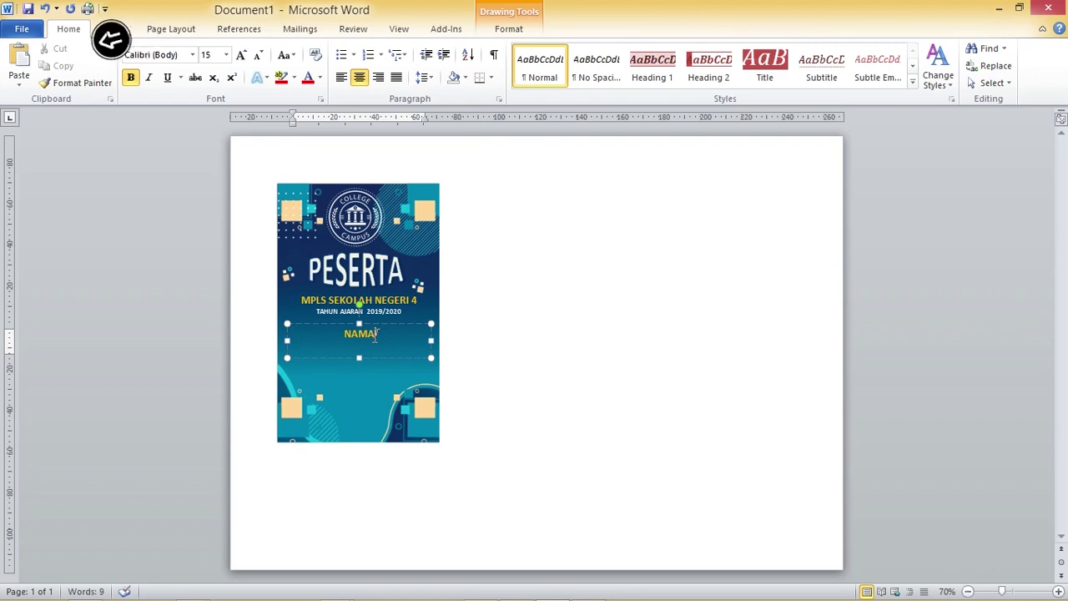
{"action": "left_click_drag", "start_coordinate": [400, 325], "coordinate": [374, 325]}
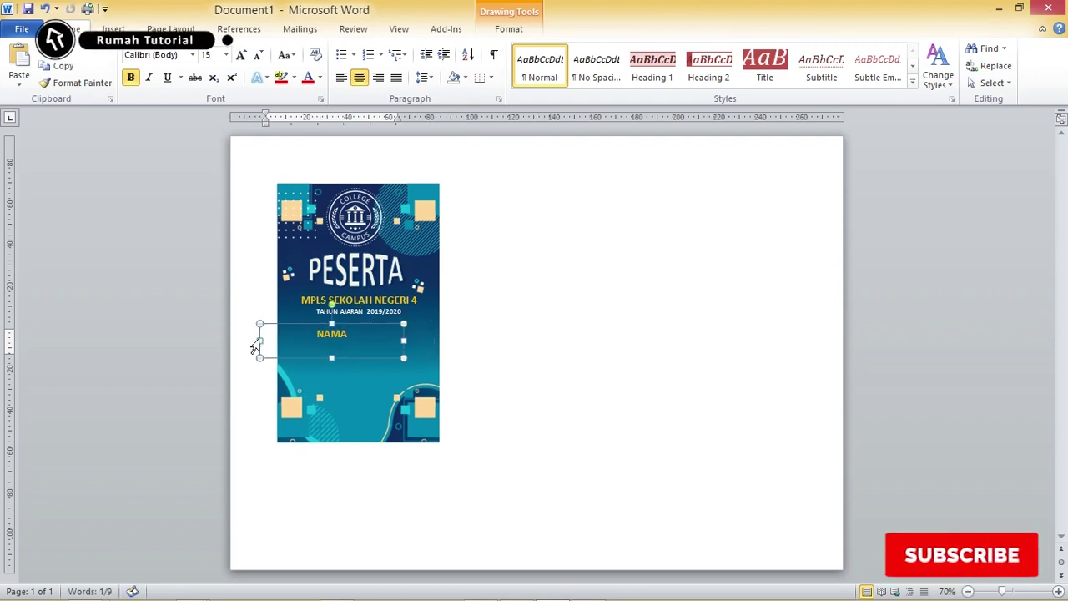
{"action": "left_click_drag", "start_coordinate": [259, 341], "coordinate": [304, 340]}
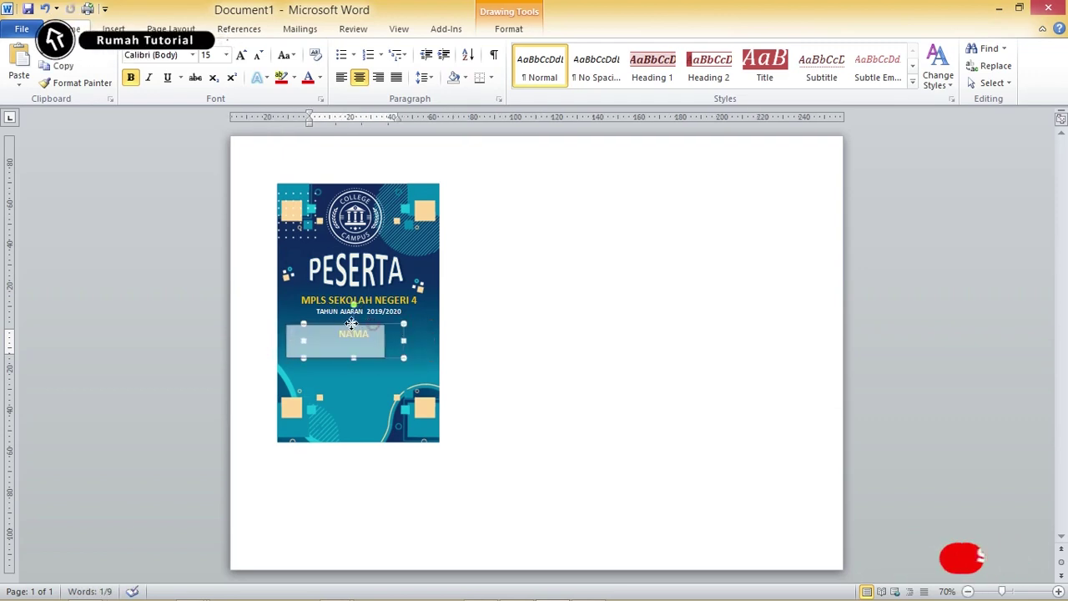
{"action": "left_click_drag", "start_coordinate": [373, 327], "coordinate": [345, 328]}
{"action": "mouse_move", "coordinate": [275, 341]}
{"action": "left_mouse_down"}
{"action": "mouse_move", "coordinate": [307, 337]}
{"action": "mouse_move", "coordinate": [281, 340]}
{"action": "left_mouse_up"}
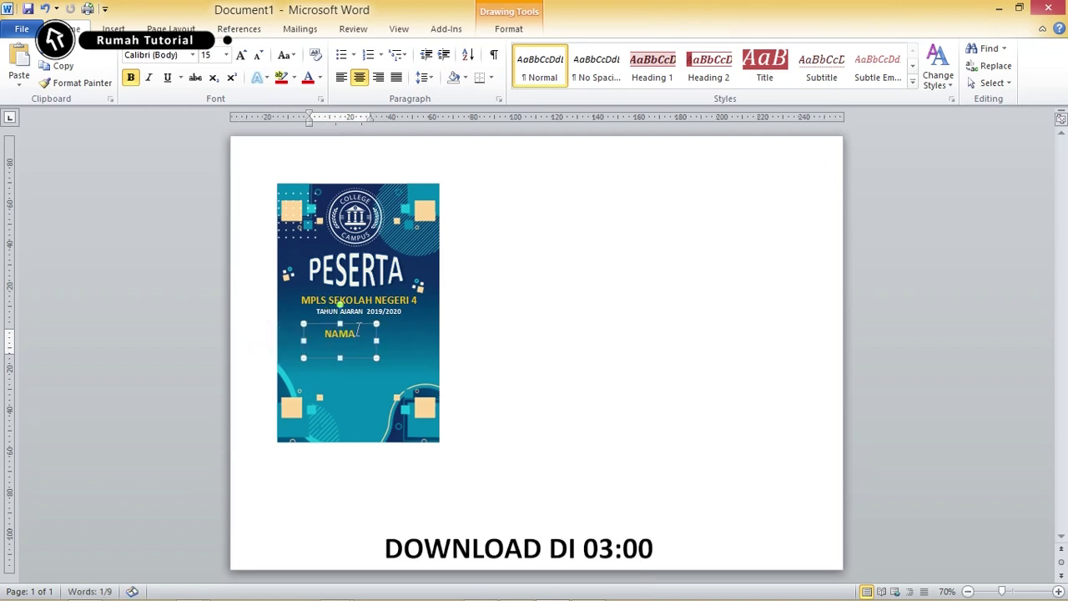
{"action": "left_click_drag", "start_coordinate": [376, 340], "coordinate": [354, 341]}
{"action": "left_click", "coordinate": [342, 77]}
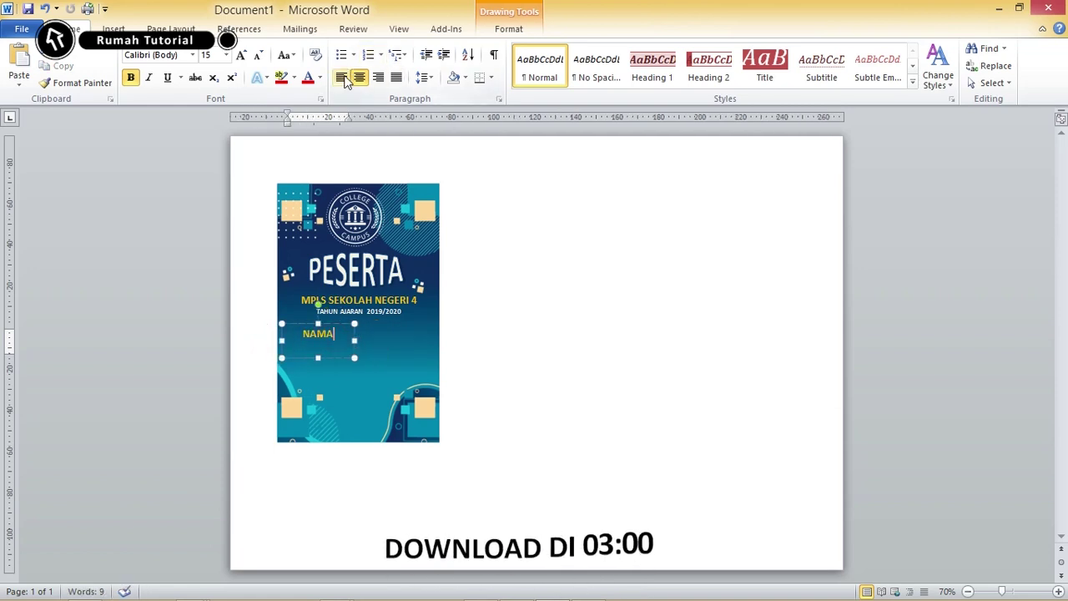
Copy the NAMA box below it, fill it white, and delete its placeholder text
{"action": "mouse_move", "coordinate": [341, 324]}
{"action": "left_mouse_down"}
{"action": "mouse_move", "coordinate": [354, 341]}
{"action": "mouse_move", "coordinate": [415, 357]}
{"action": "left_mouse_up"}
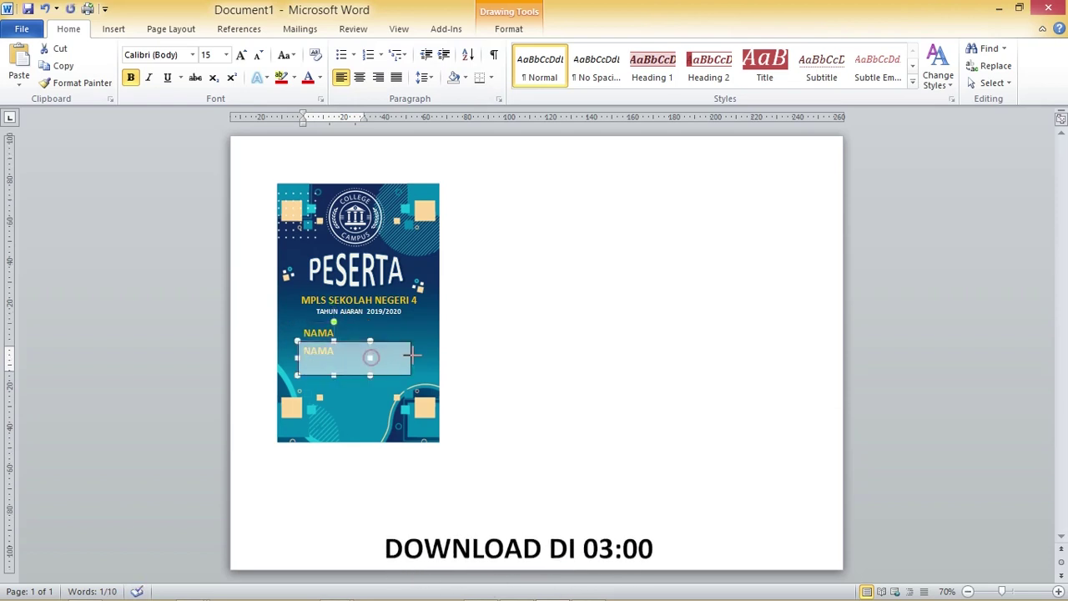
{"action": "left_click", "coordinate": [466, 77]}
{"action": "left_click", "coordinate": [457, 104]}
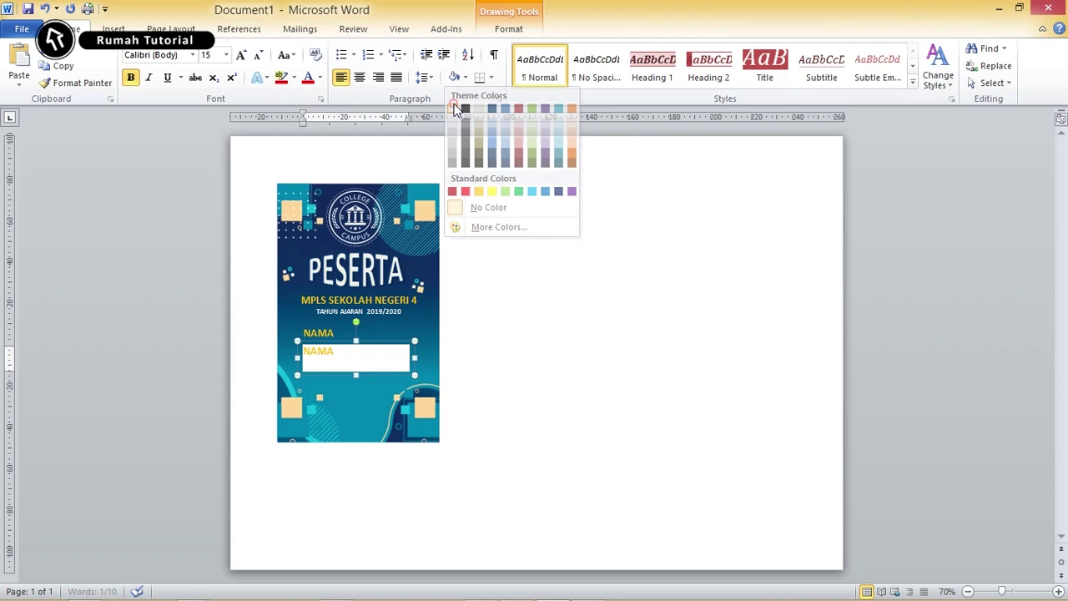
{"action": "left_click", "coordinate": [509, 28]}
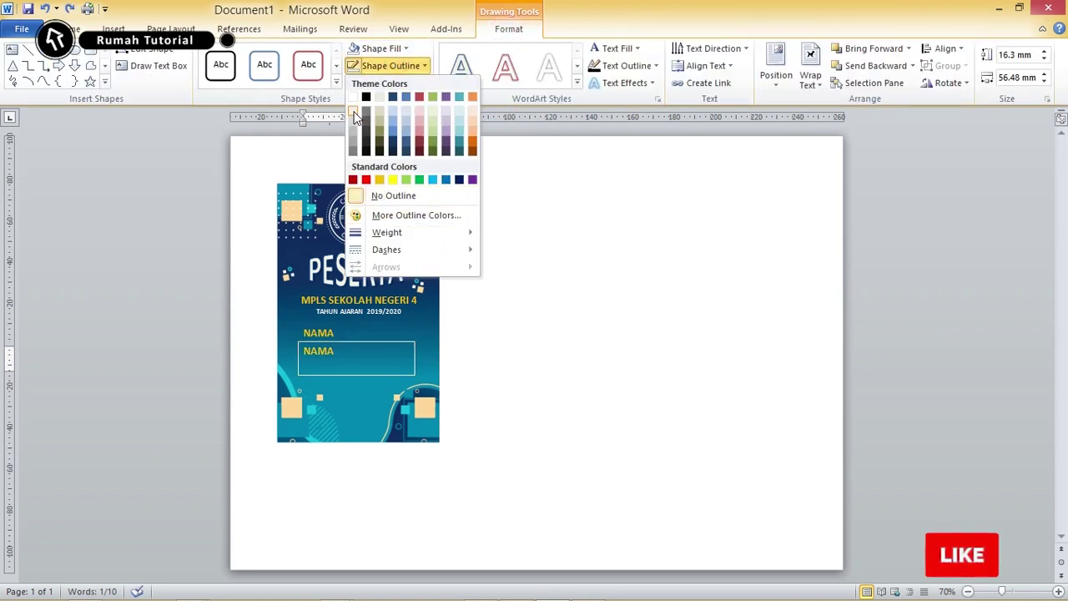
{"action": "left_click", "coordinate": [376, 47]}
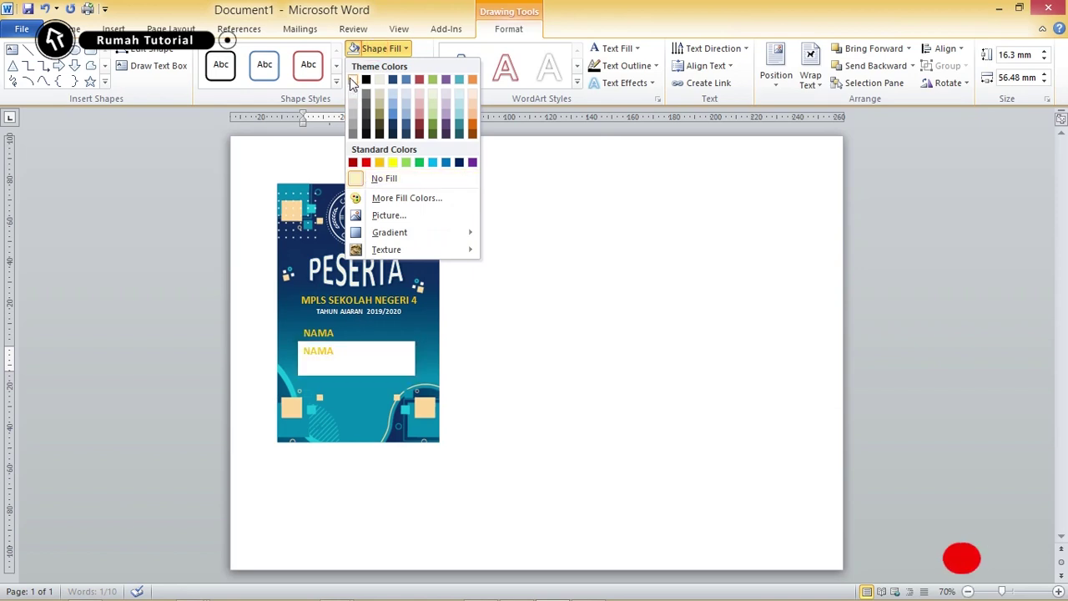
{"action": "left_click", "coordinate": [352, 80]}
{"action": "double_click", "coordinate": [340, 349]}
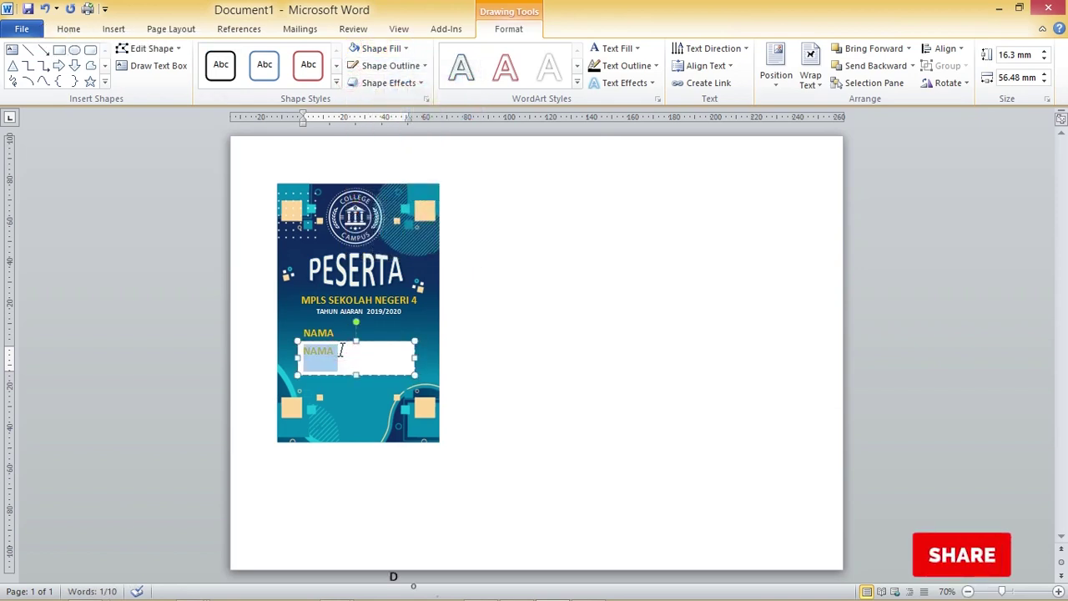
{"action": "key", "text": "Delete"}
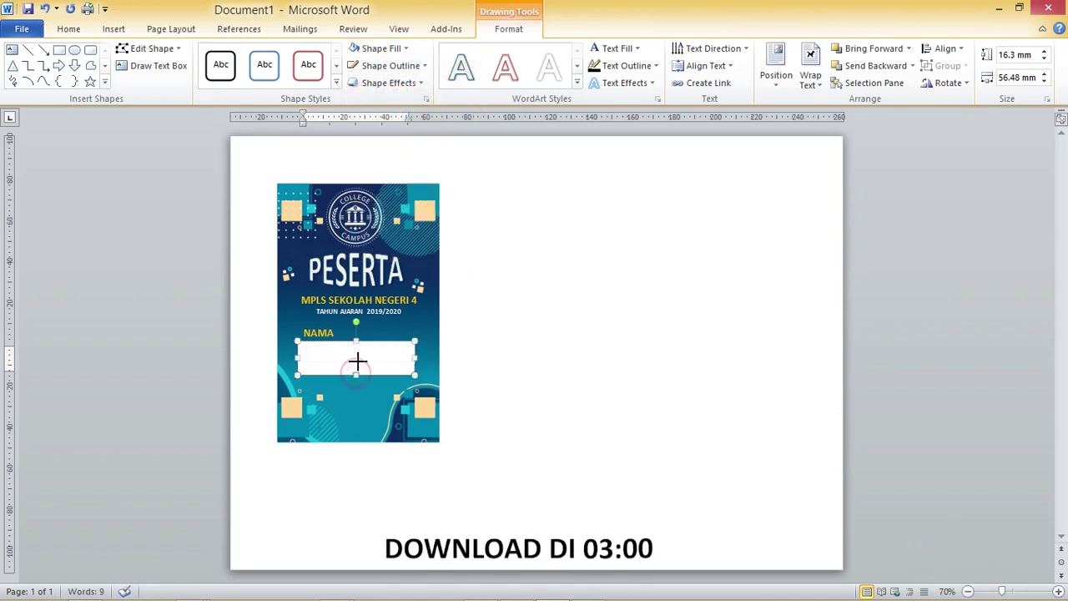
Make the white name box shorter
{"action": "left_click_drag", "start_coordinate": [356, 375], "coordinate": [358, 361]}
{"action": "scroll", "coordinate": [369, 363], "scroll_direction": "up", "scroll_amount": 1, "text": "ctrl"}
{"action": "scroll", "coordinate": [369, 363], "scroll_direction": "up", "scroll_amount": 1, "text": "ctrl"}
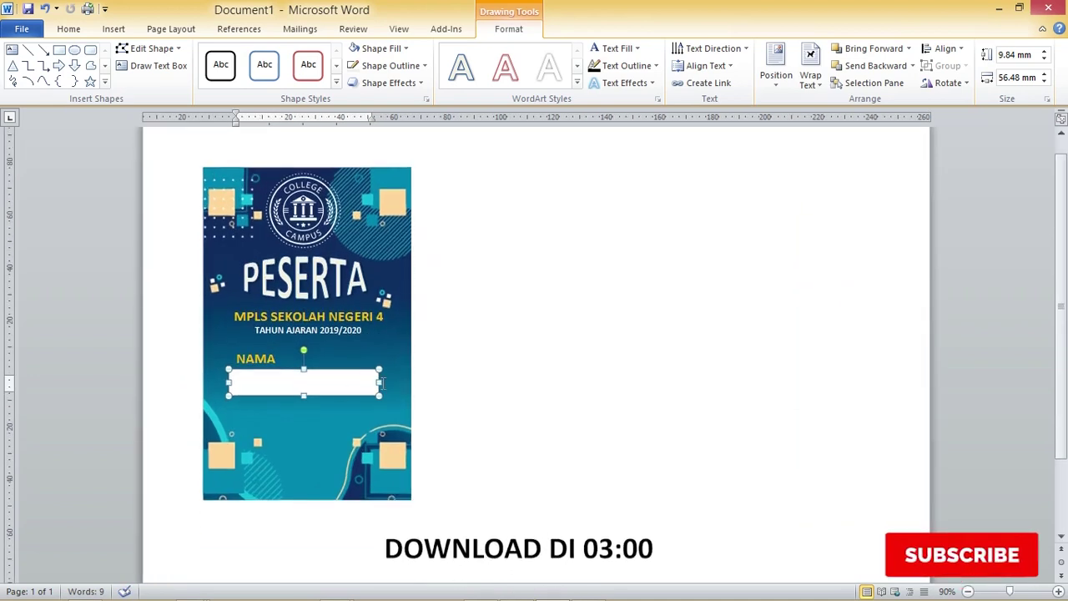
Copy the NAMA label and white box below to form a second name field
{"action": "mouse_move", "coordinate": [228, 370]}
{"action": "left_mouse_down"}
{"action": "mouse_move", "coordinate": [322, 390]}
{"action": "mouse_move", "coordinate": [287, 348]}
{"action": "mouse_move", "coordinate": [260, 394]}
{"action": "left_mouse_up"}
{"action": "left_click", "coordinate": [346, 376], "text": "shift"}
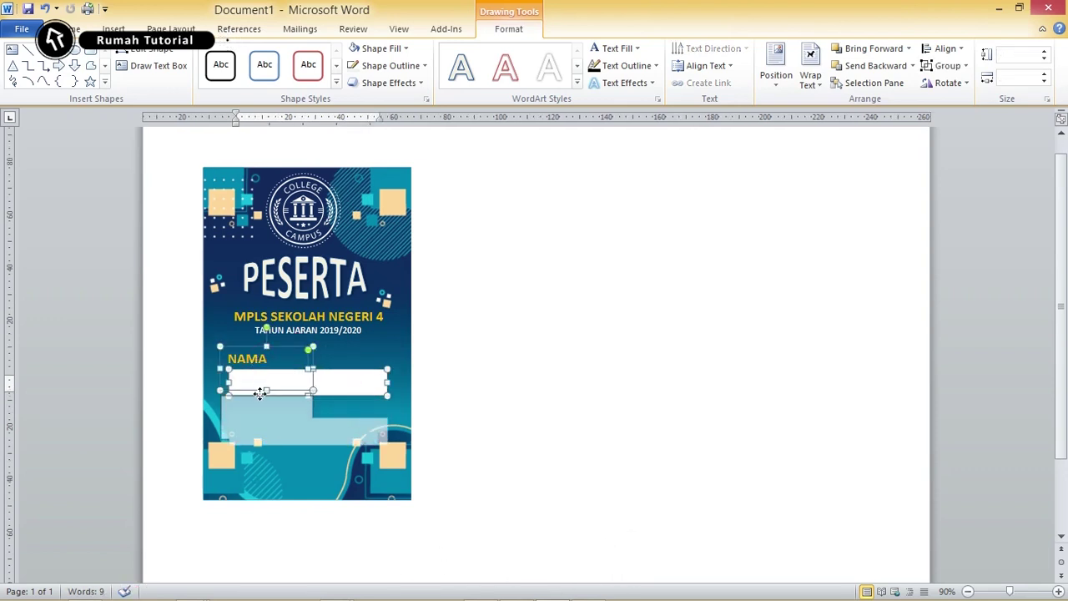
{"action": "left_click", "coordinate": [497, 404]}
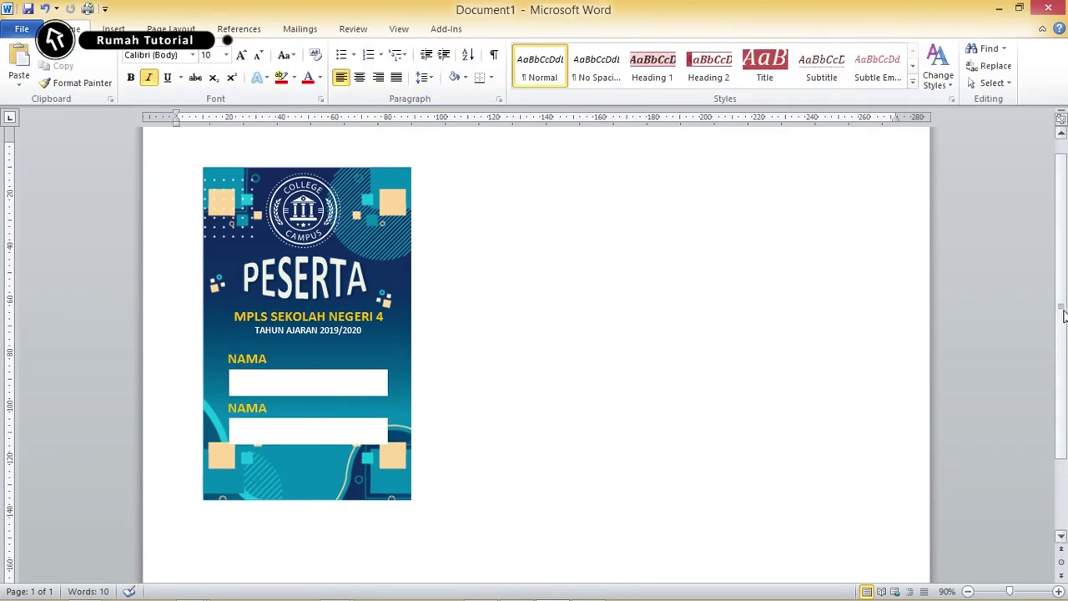
{"action": "left_click_drag", "start_coordinate": [1064, 314], "coordinate": [1062, 364]}
{"action": "left_click", "coordinate": [348, 249]}
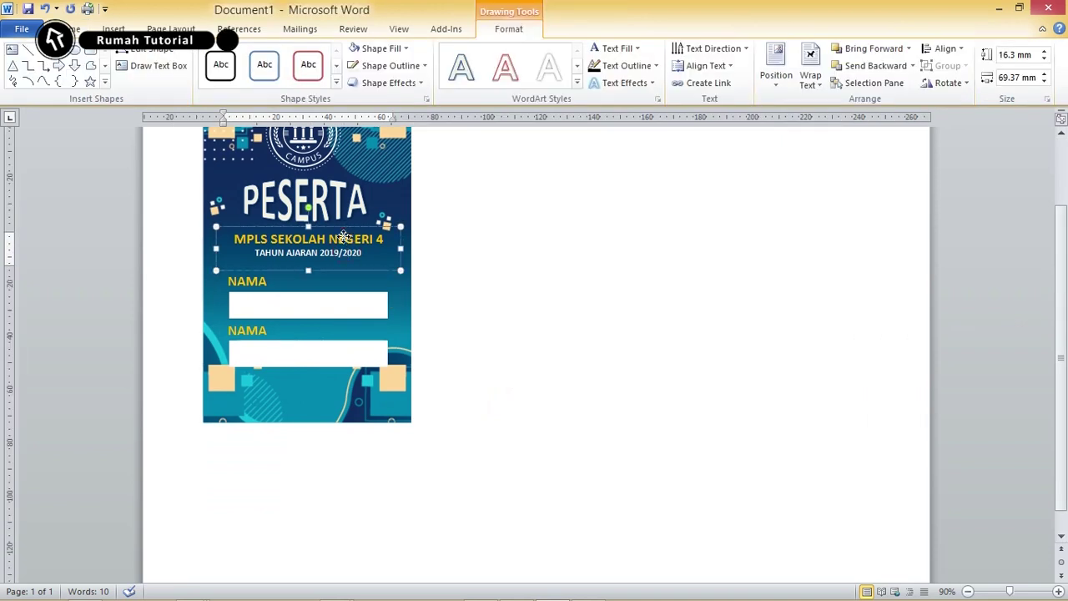
Copy the school text box to the card bottom as white CREATED BY OSIS text
{"action": "left_click_drag", "start_coordinate": [343, 237], "coordinate": [320, 389]}
{"action": "type", "text": "CREATED"}
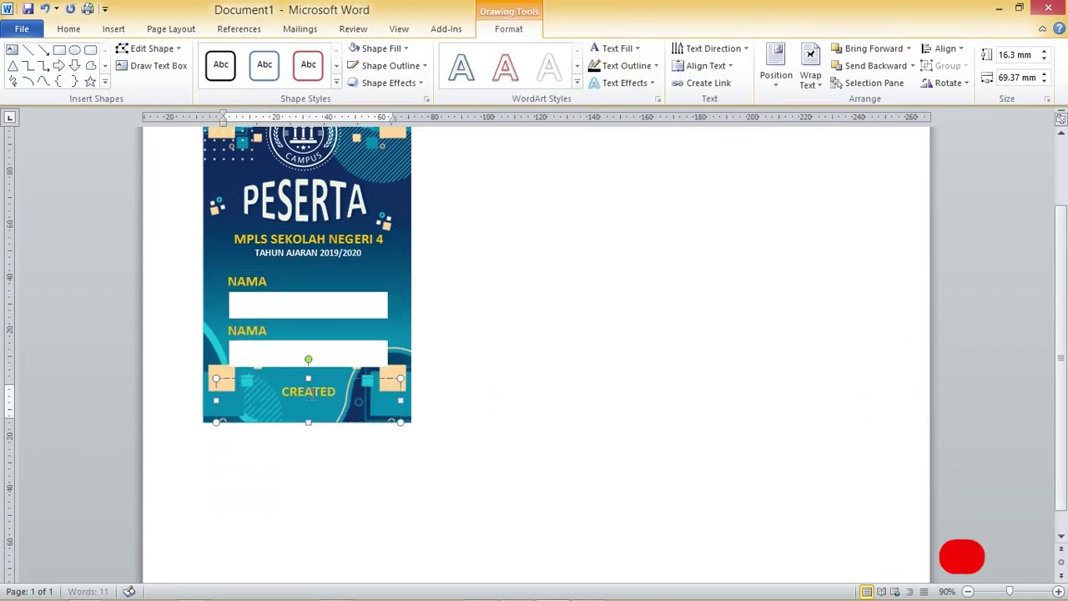
{"action": "type", "text": "BY OSI"}
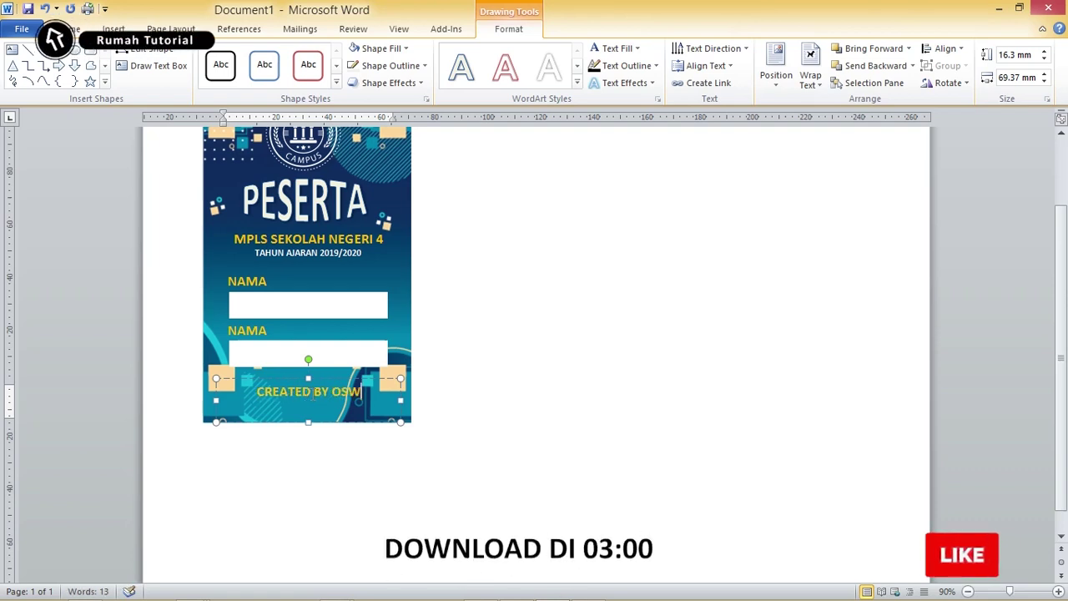
{"action": "type", "text": "S"}
{"action": "key", "text": "ctrl+a"}
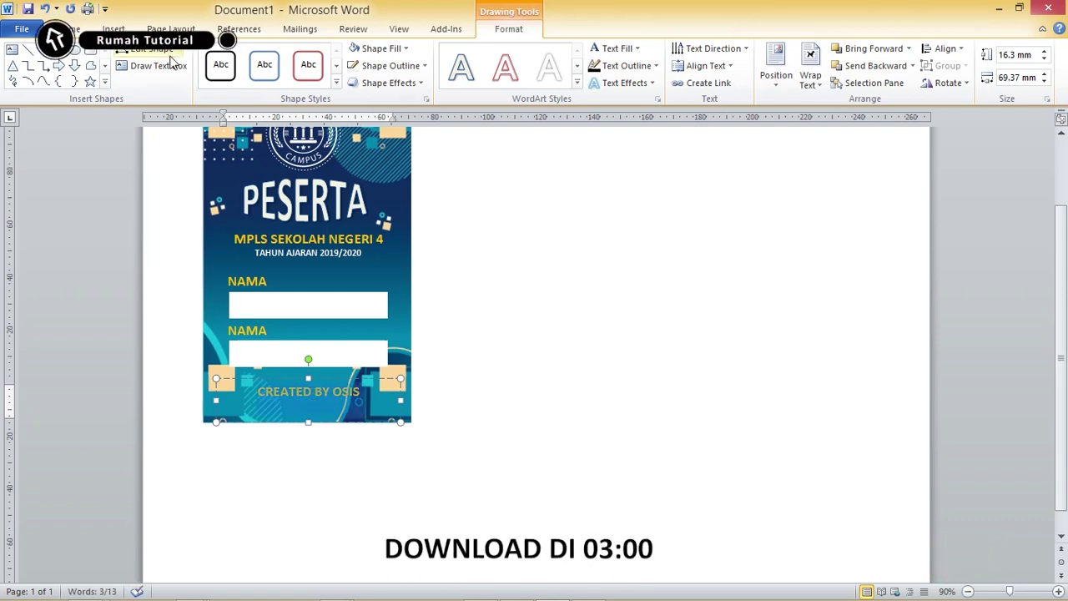
{"action": "key", "text": "ctrl+shift+comma"}
{"action": "key", "text": "ctrl+shift+comma"}
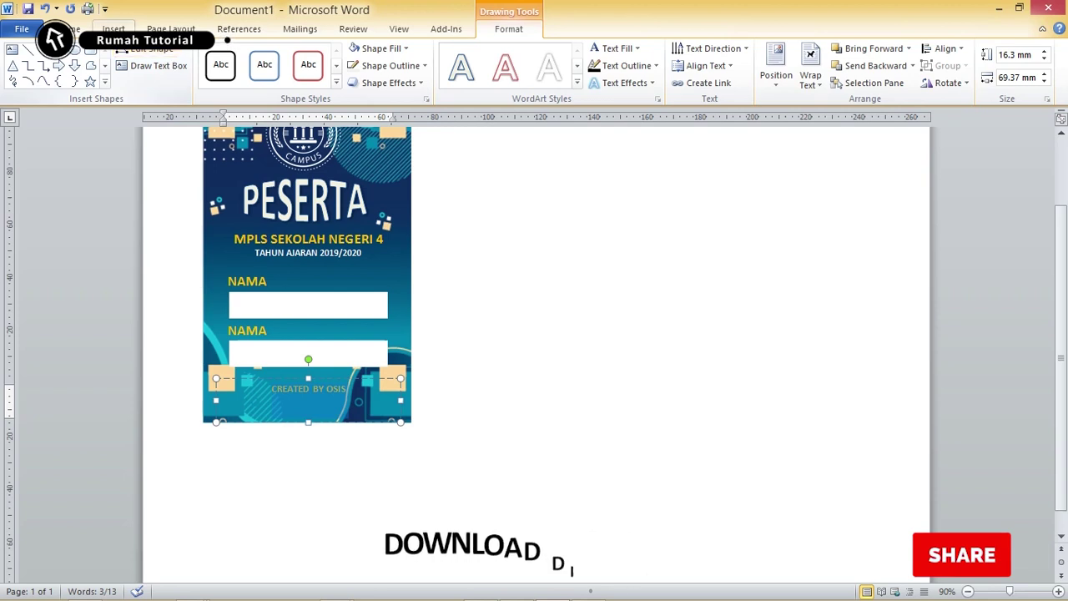
{"action": "left_click", "coordinate": [67, 28]}
{"action": "left_click", "coordinate": [320, 77]}
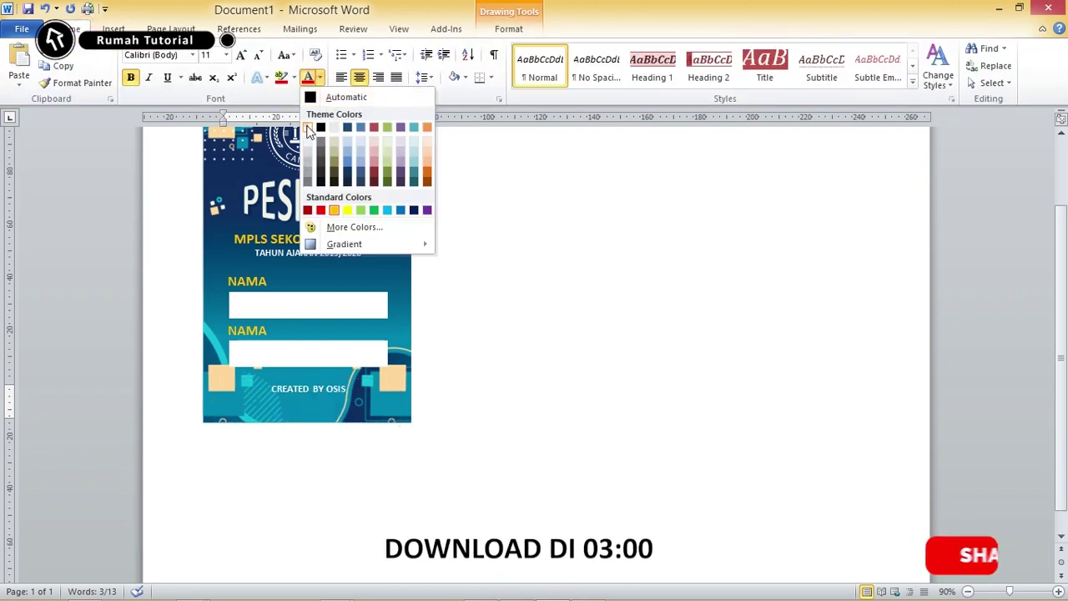
{"action": "left_click", "coordinate": [307, 127]}
Set the footer text to 10 pt and narrow its box, centred under the name fields
{"action": "mouse_move", "coordinate": [351, 406]}
{"action": "left_mouse_down"}
{"action": "mouse_move", "coordinate": [328, 409]}
{"action": "mouse_move", "coordinate": [321, 381]}
{"action": "left_mouse_up"}
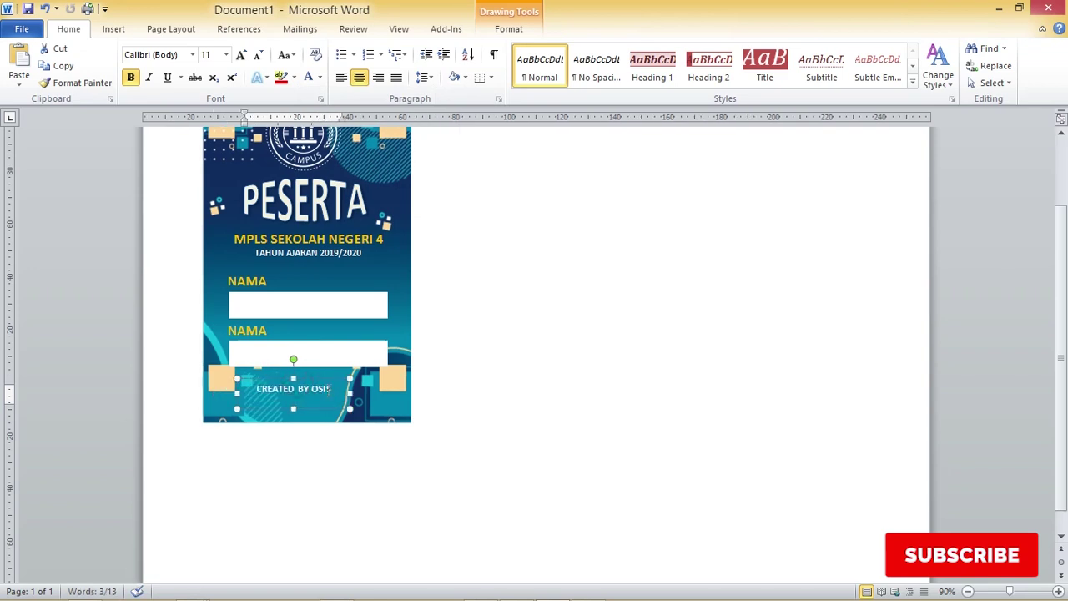
{"action": "key", "text": "ctrl+bracketleft"}
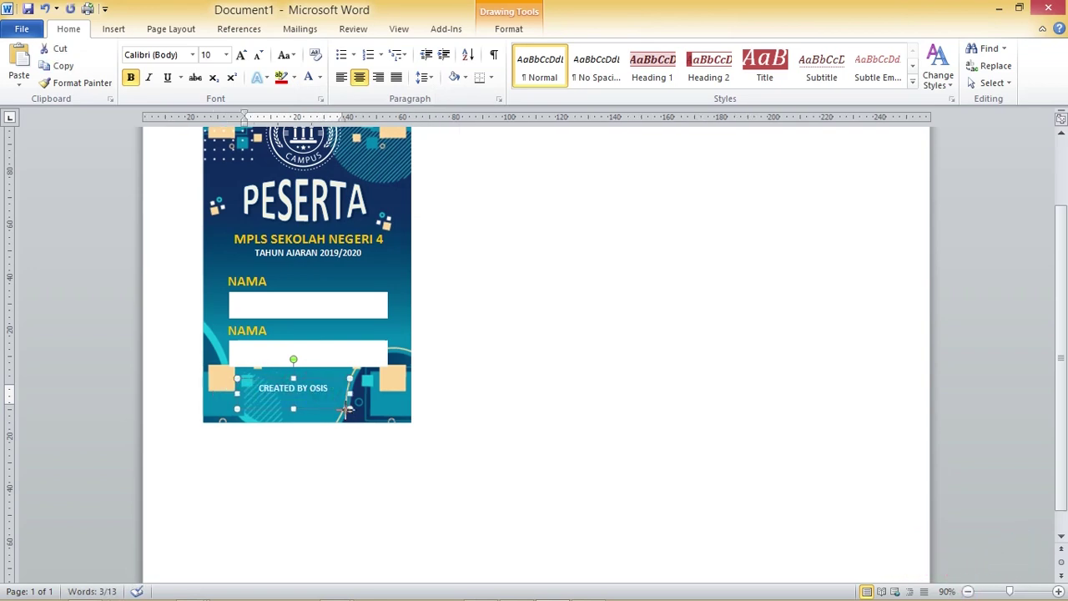
{"action": "mouse_move", "coordinate": [346, 409]}
{"action": "left_mouse_down"}
{"action": "mouse_move", "coordinate": [331, 409]}
{"action": "mouse_move", "coordinate": [318, 382]}
{"action": "left_mouse_up"}
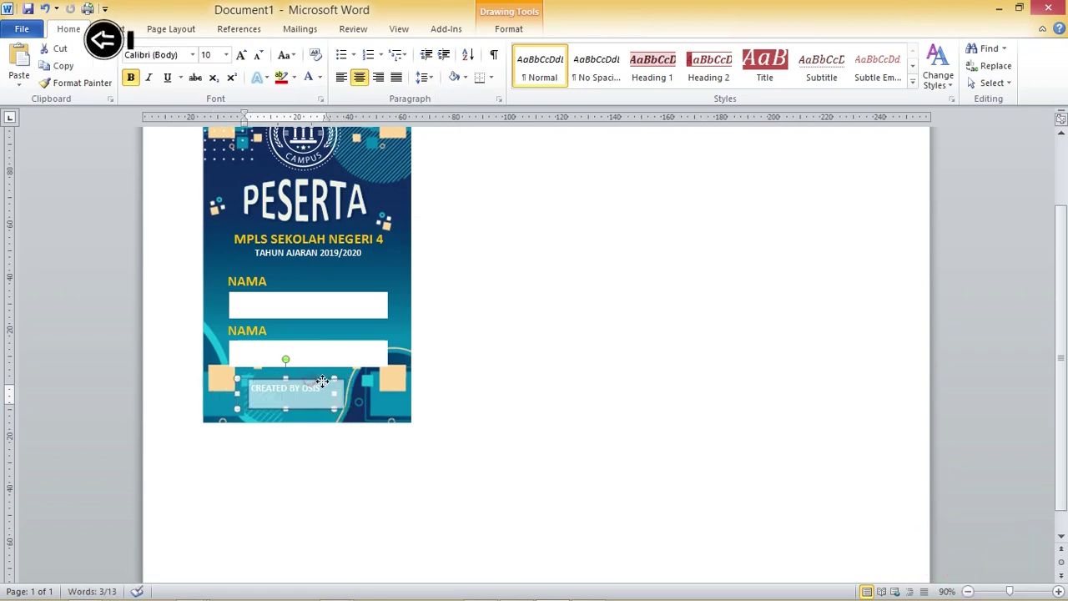
{"action": "left_click", "coordinate": [530, 368]}
{"action": "scroll", "coordinate": [473, 359], "scroll_direction": "down", "scroll_amount": 3, "text": "ctrl"}
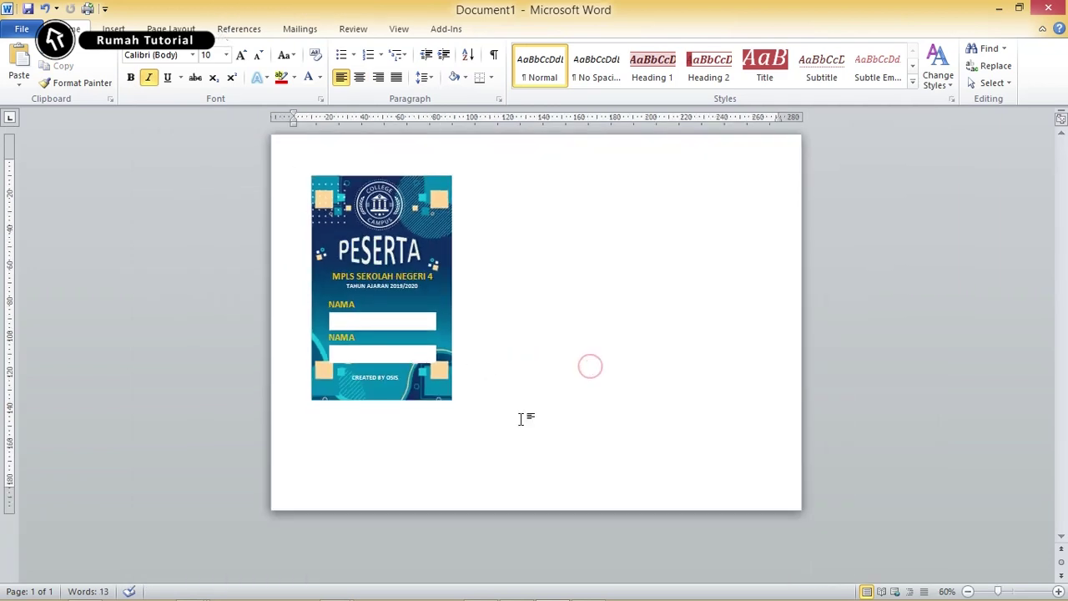
Group the footer, name boxes, school text, PESERTA title and background picture into one object
{"action": "left_click", "coordinate": [389, 370]}
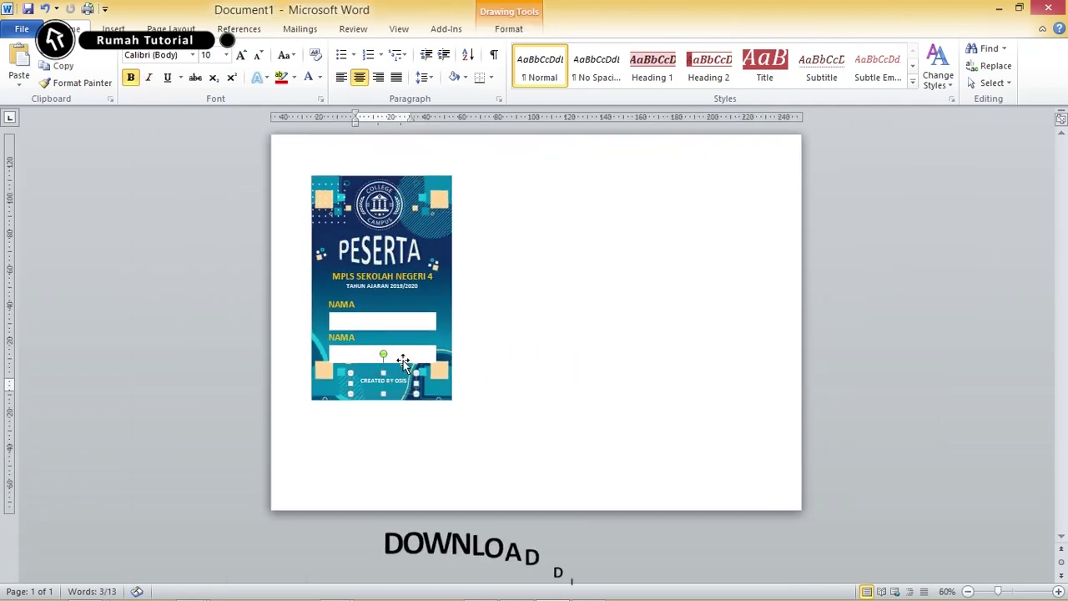
{"action": "left_click", "coordinate": [402, 352], "text": "shift"}
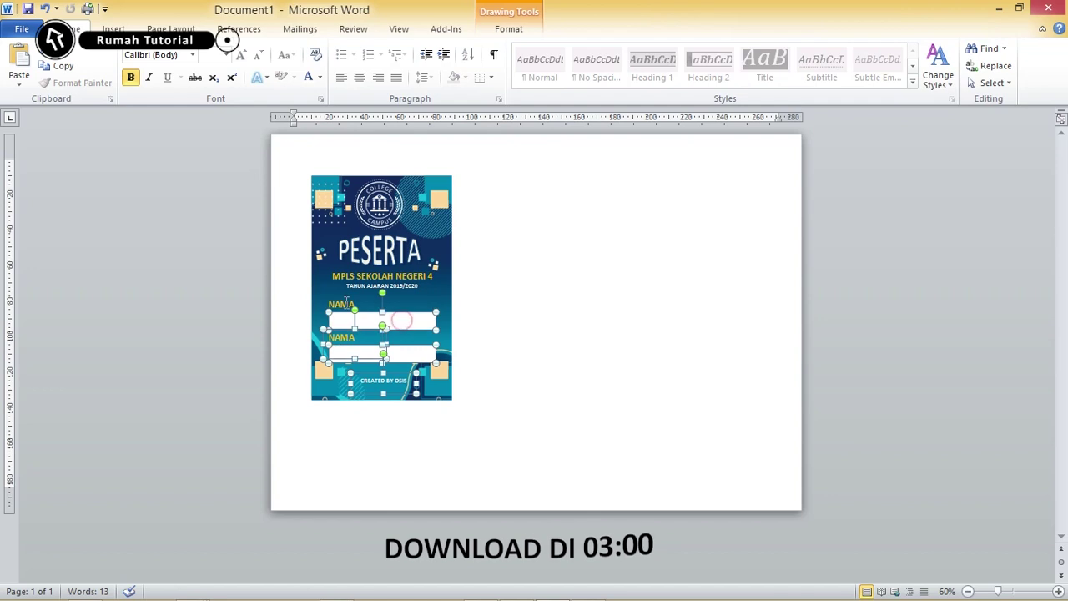
{"action": "left_click", "coordinate": [342, 303], "text": "shift"}
{"action": "left_click", "coordinate": [382, 276], "text": "shift"}
{"action": "left_click", "coordinate": [380, 250], "text": "shift"}
{"action": "left_click", "coordinate": [443, 200], "text": "shift"}
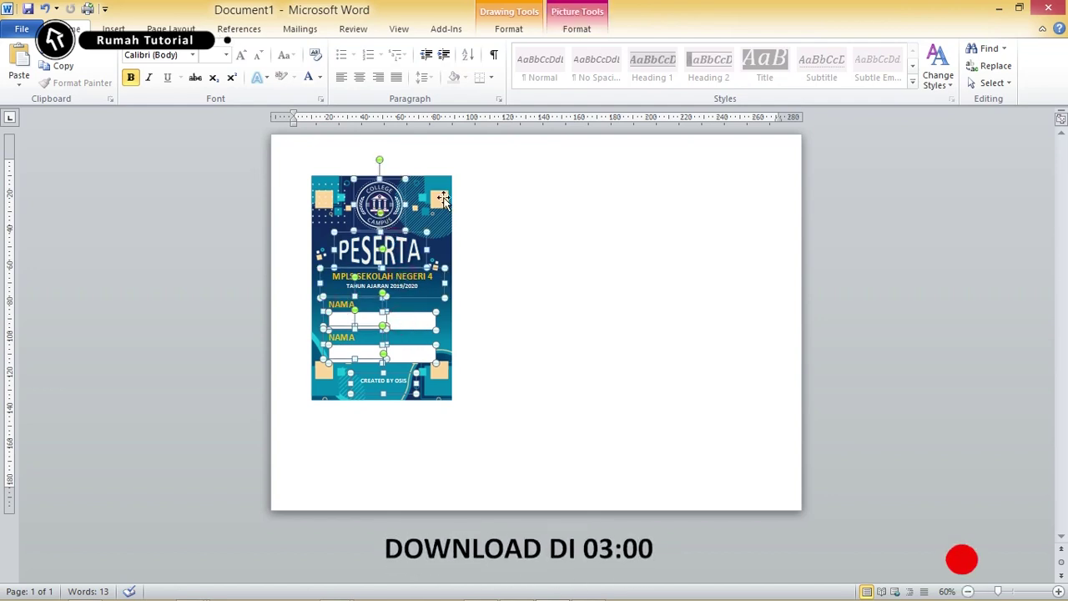
{"action": "right_click", "coordinate": [397, 192]}
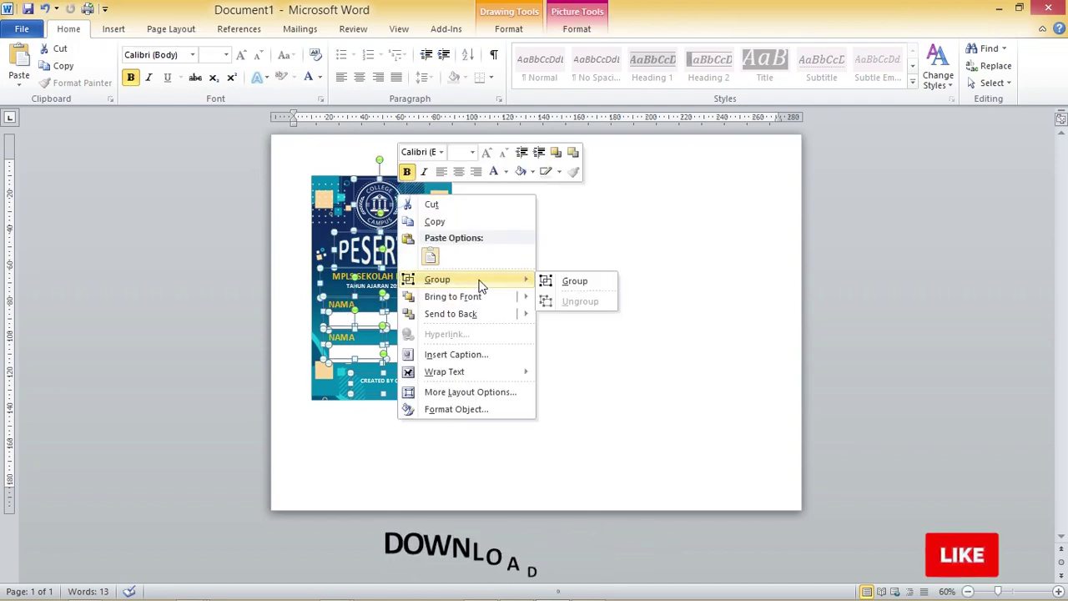
{"action": "left_click", "coordinate": [559, 280]}
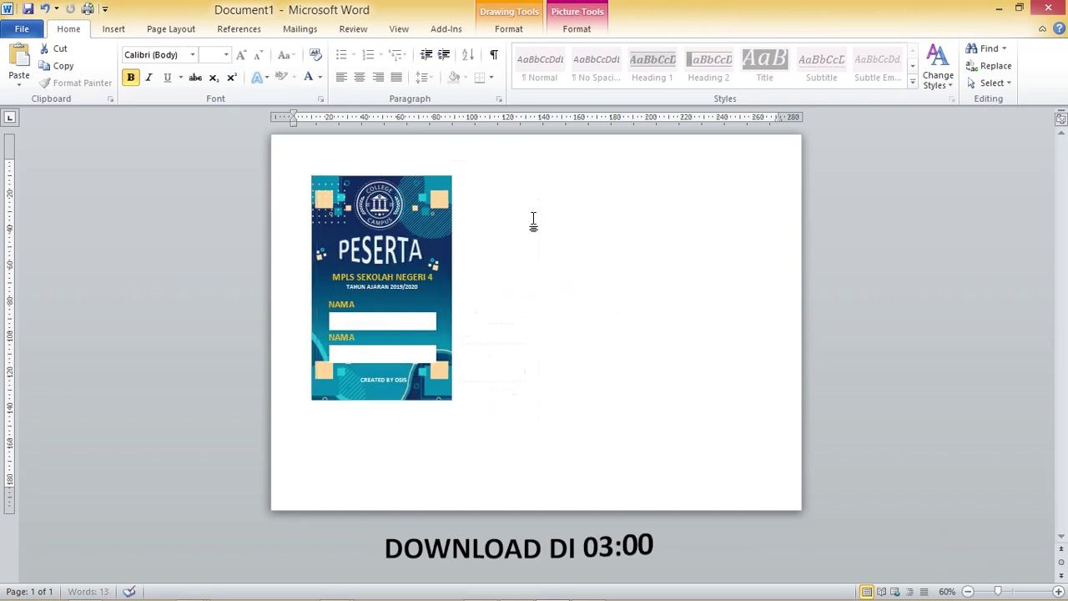
Copy the grouped name tag and complete its clipped title to read PESERTA
{"action": "right_click", "coordinate": [433, 199]}
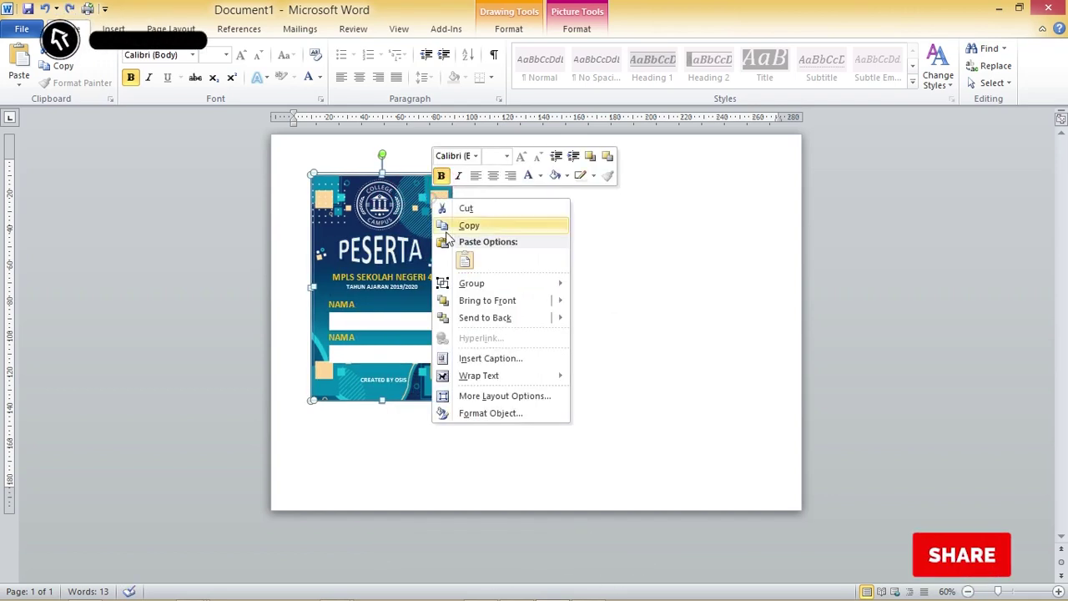
{"action": "left_click", "coordinate": [596, 288]}
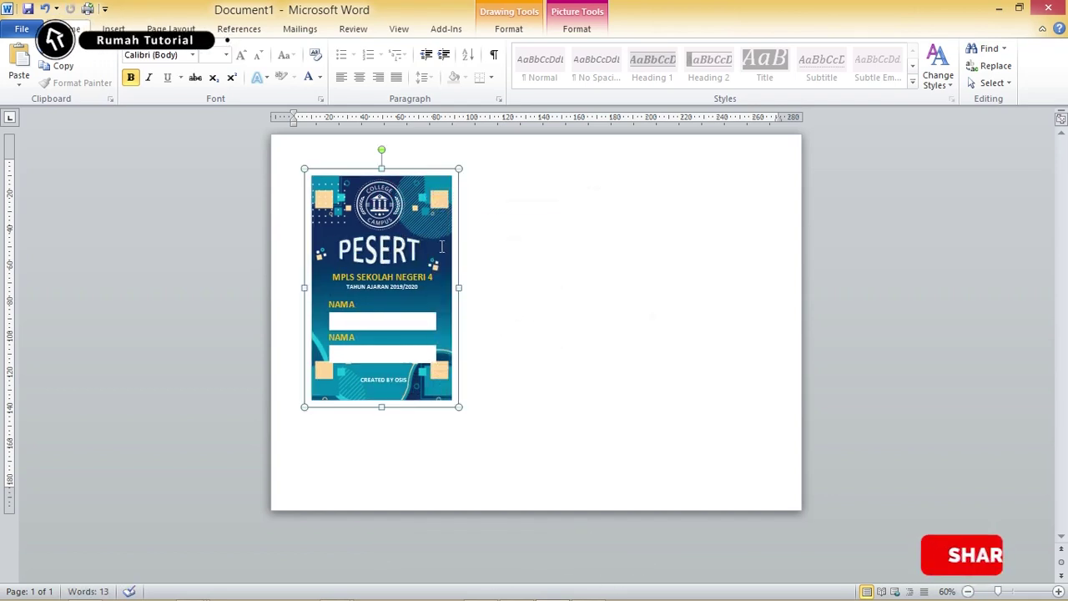
{"action": "left_click", "coordinate": [515, 246]}
{"action": "left_click", "coordinate": [392, 254]}
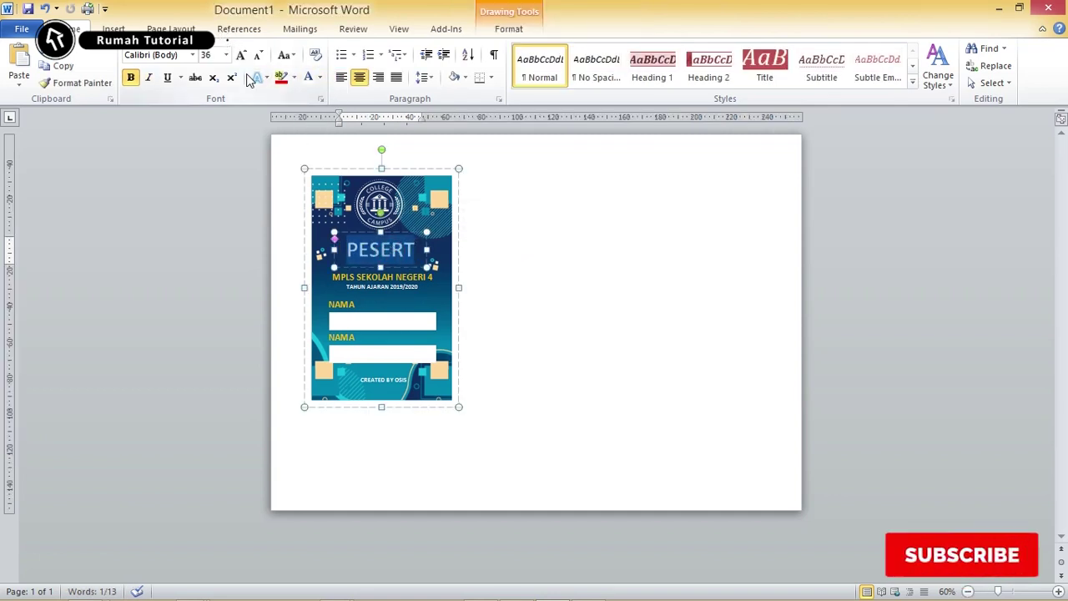
{"action": "type", "text": "A"}
{"action": "left_click", "coordinate": [591, 222]}
Position the card at Middle Center, regroup its shapes, and shift it toward the left
{"action": "left_click", "coordinate": [411, 236]}
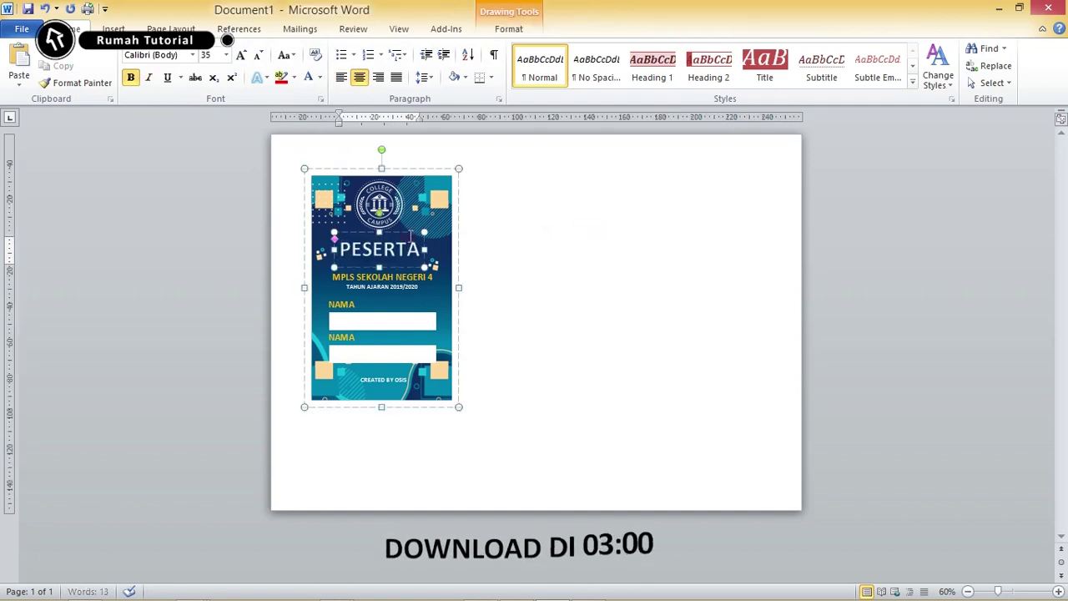
{"action": "left_click", "coordinate": [400, 171]}
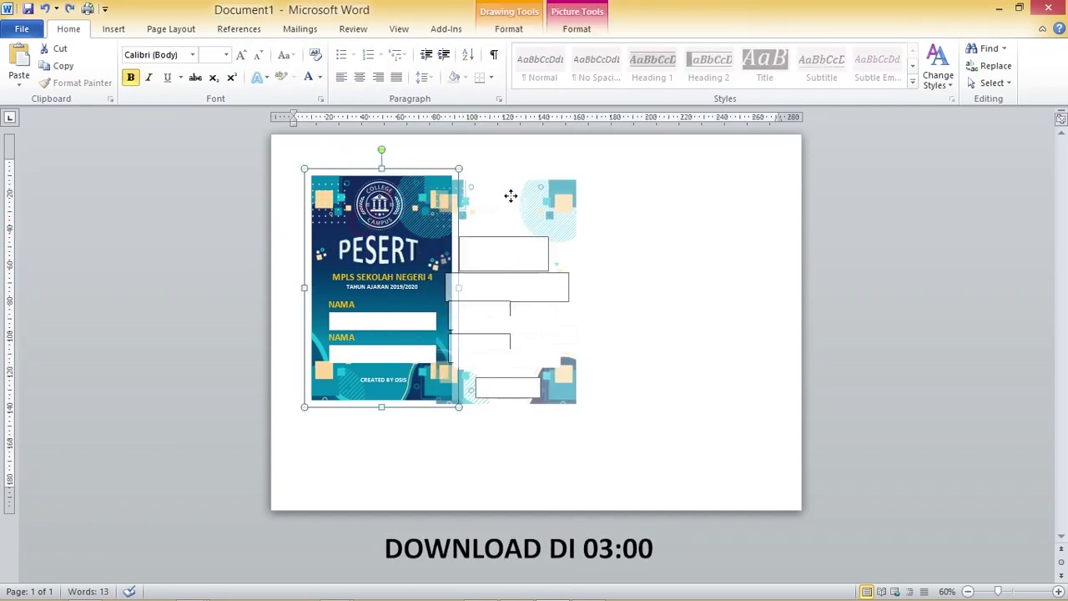
{"action": "left_click", "coordinate": [374, 210], "text": "shift"}
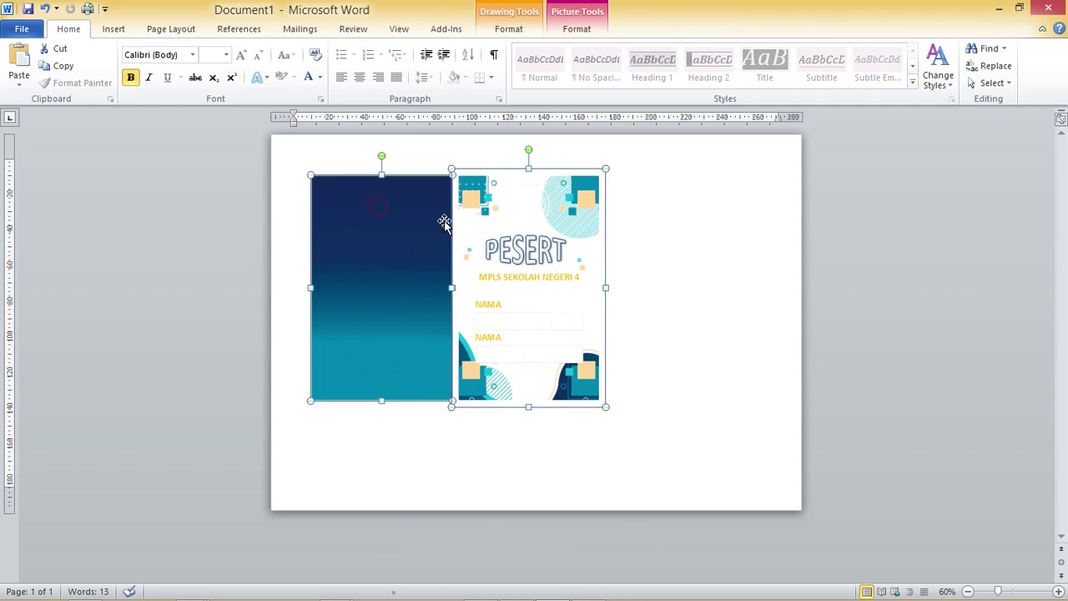
{"action": "left_click", "coordinate": [515, 28]}
{"action": "left_click", "coordinate": [776, 74]}
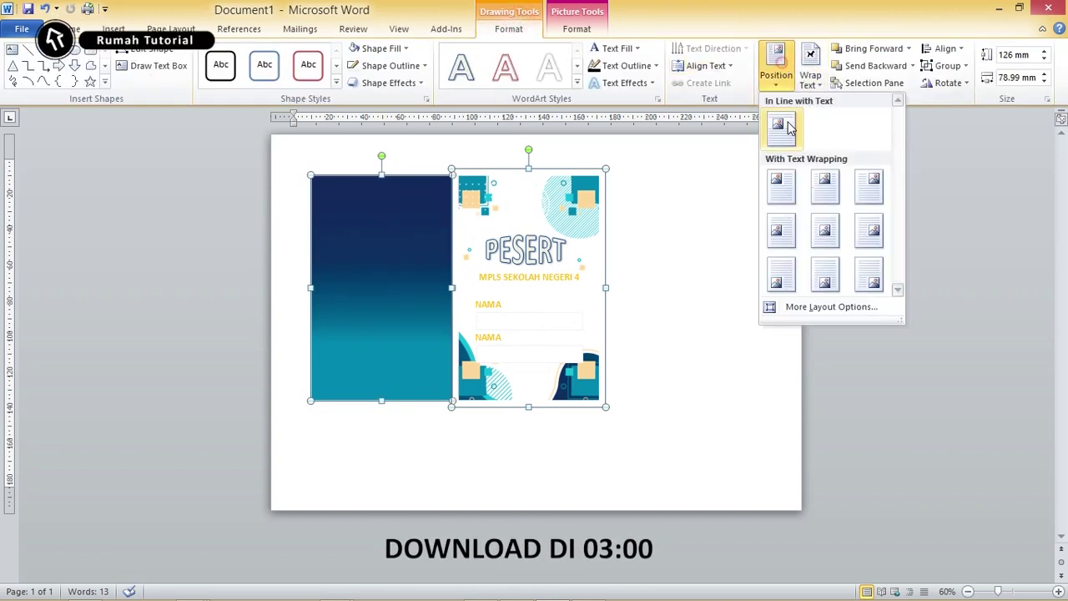
{"action": "left_click", "coordinate": [823, 230]}
{"action": "right_click", "coordinate": [587, 203]}
{"action": "mouse_move", "coordinate": [625, 294]}
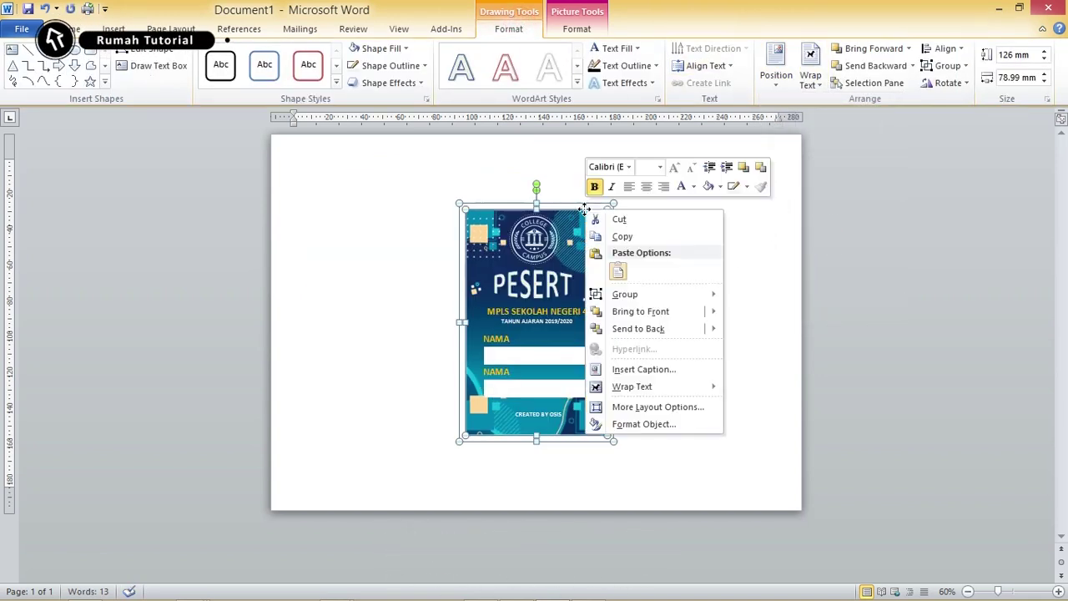
{"action": "left_click", "coordinate": [659, 291]}
{"action": "left_click", "coordinate": [762, 296]}
{"action": "left_click", "coordinate": [682, 219]}
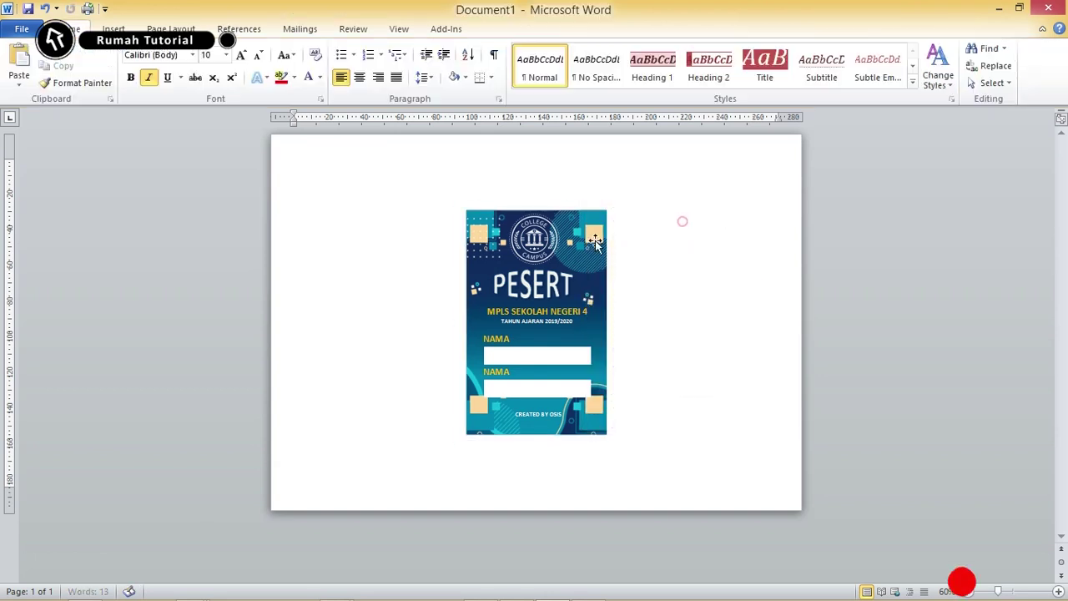
{"action": "mouse_move", "coordinate": [521, 238]}
{"action": "left_mouse_down"}
{"action": "mouse_move", "coordinate": [391, 200]}
{"action": "mouse_move", "coordinate": [366, 210]}
{"action": "mouse_move", "coordinate": [641, 207]}
{"action": "left_mouse_up"}
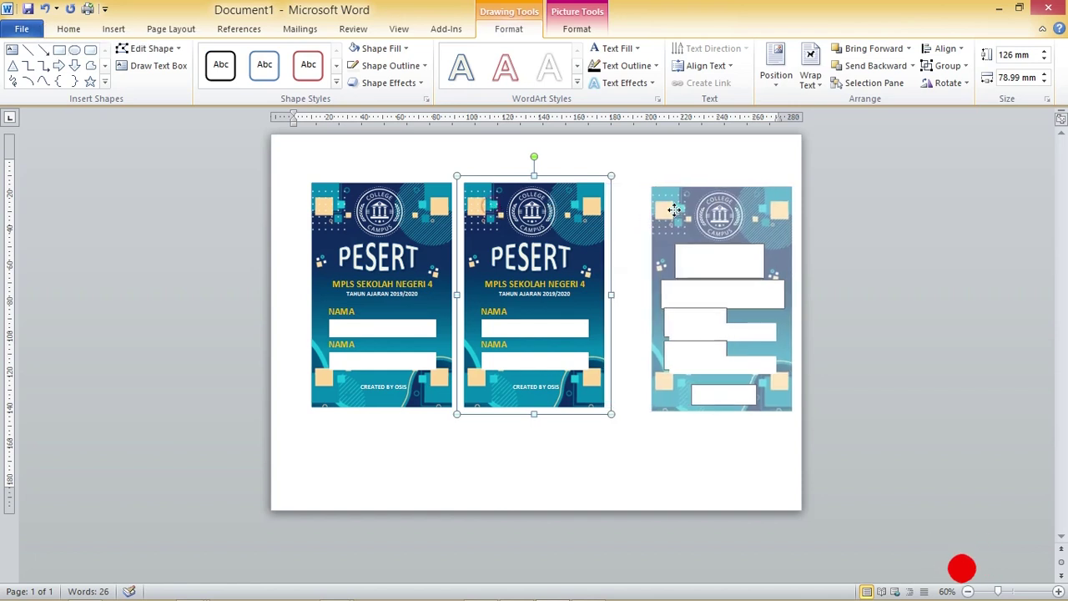
Select all three name tags and nudge them slightly right and down
{"action": "left_click", "coordinate": [668, 225]}
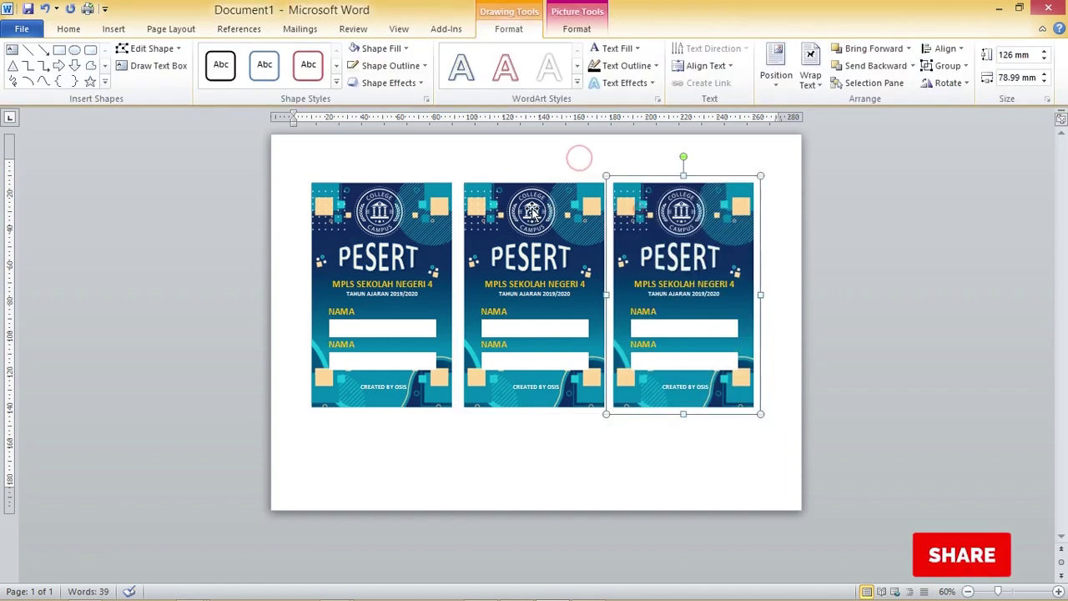
{"action": "left_click", "coordinate": [534, 217], "text": "shift"}
{"action": "left_click", "coordinate": [400, 215], "text": "shift"}
{"action": "left_click_drag", "start_coordinate": [496, 228], "coordinate": [506, 237]}
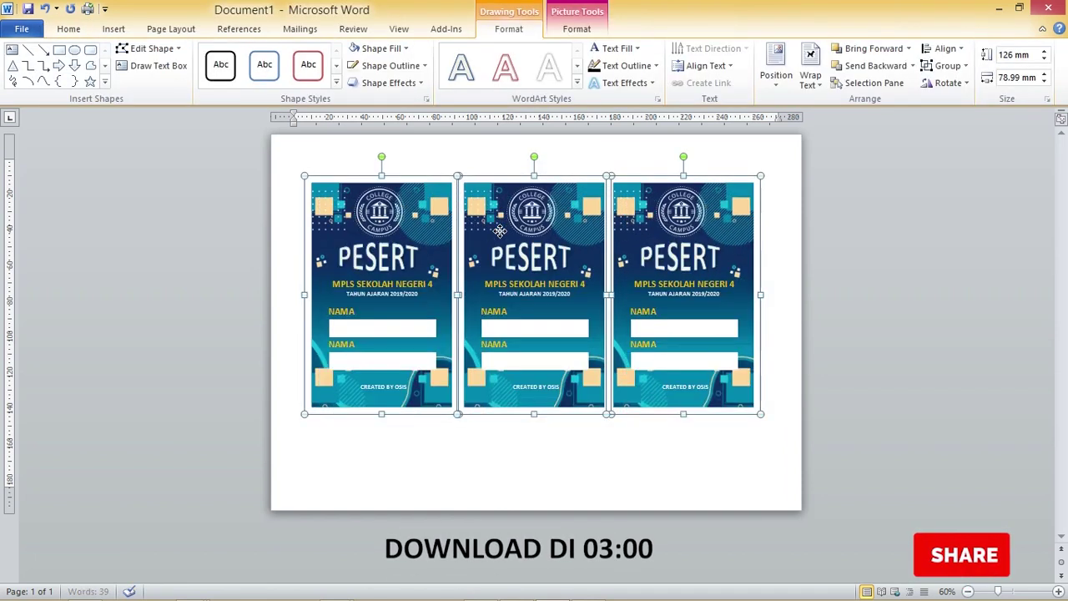
Group the three name tags into one and centre the group at Middle Center
{"action": "right_click", "coordinate": [504, 171]}
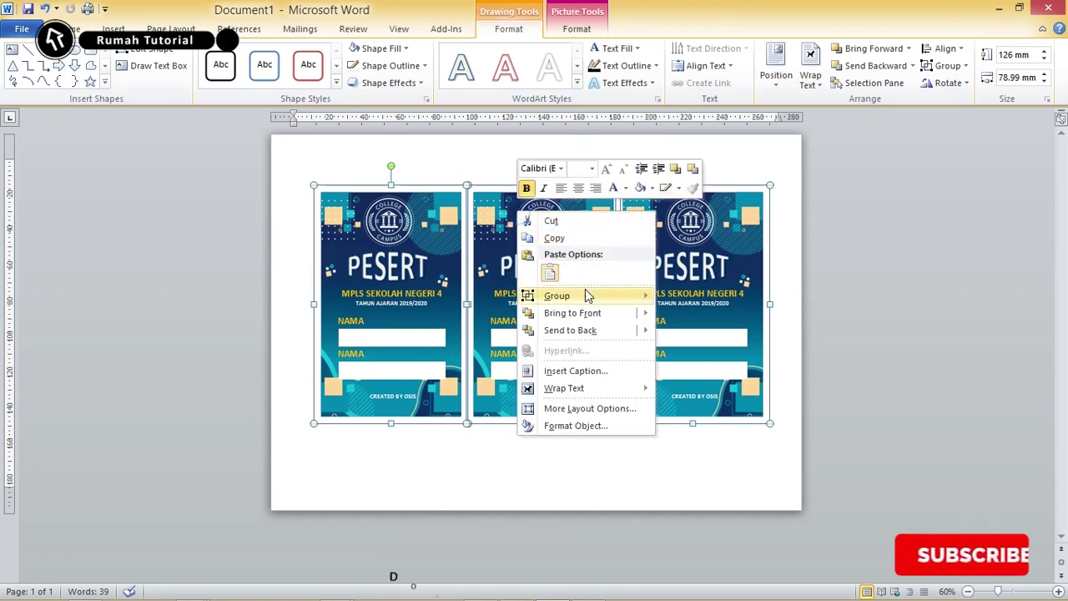
{"action": "left_click", "coordinate": [693, 300]}
{"action": "left_click", "coordinate": [777, 62]}
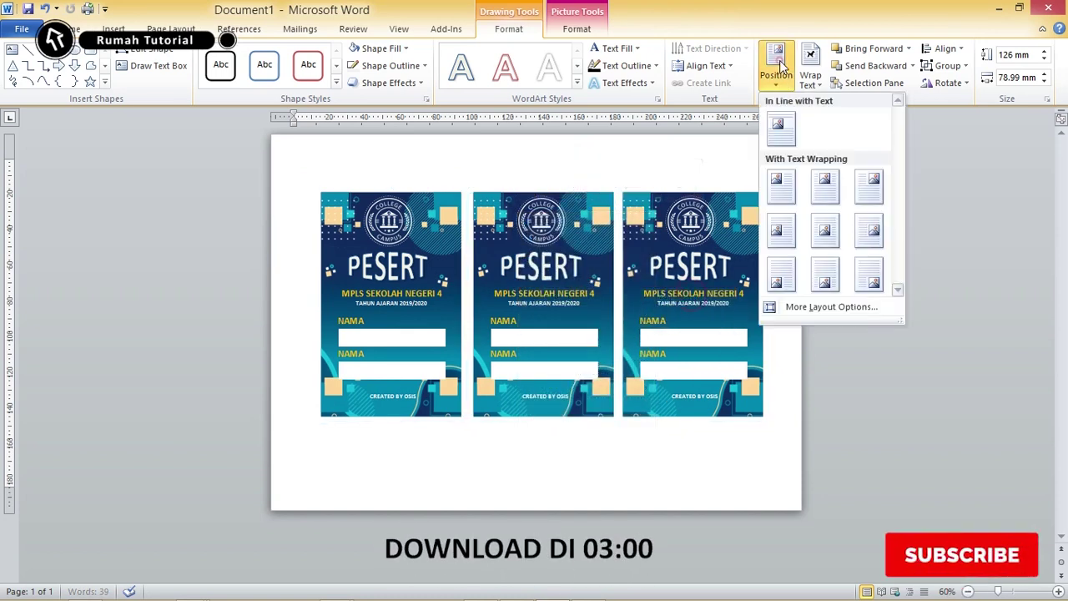
{"action": "left_click", "coordinate": [824, 237]}
{"action": "left_click", "coordinate": [732, 179]}
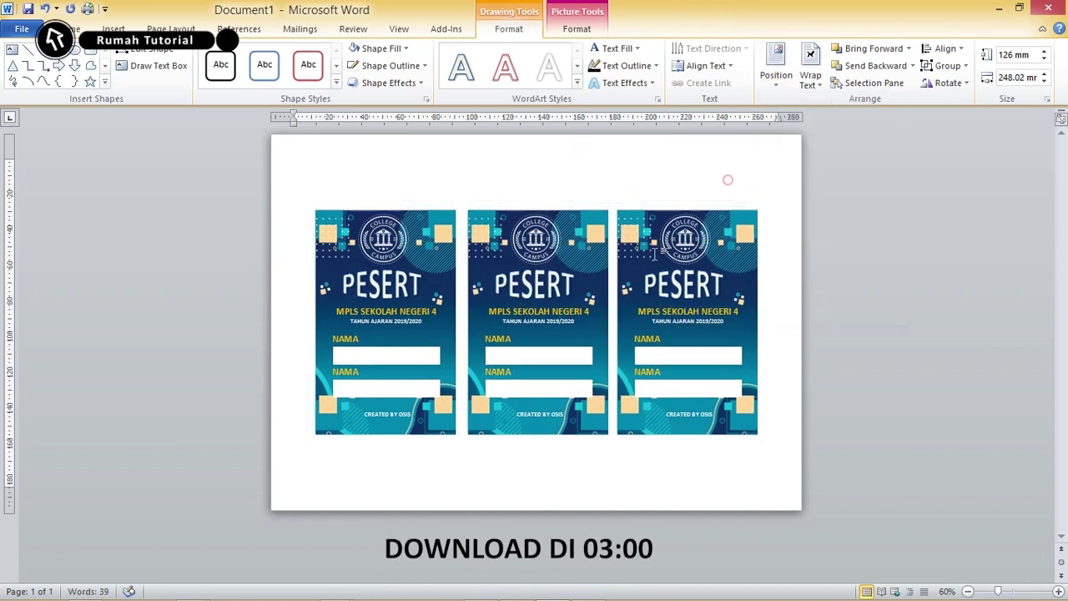
{"action": "left_click", "coordinate": [381, 288]}
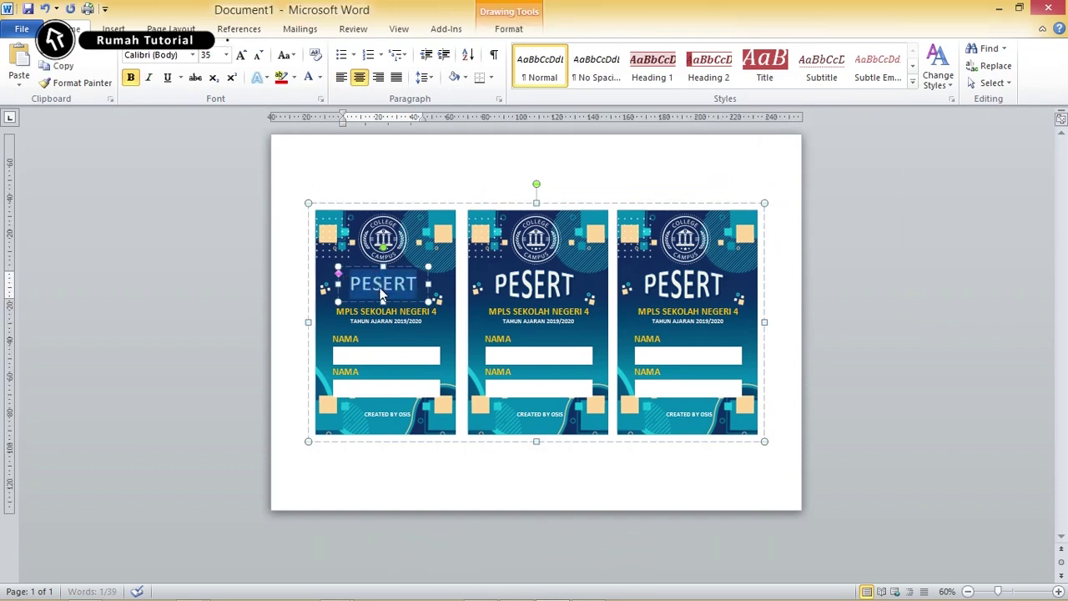
Append the missing A to the third and first tags' PESERT titles so they read PESERTA
{"action": "left_click", "coordinate": [535, 292]}
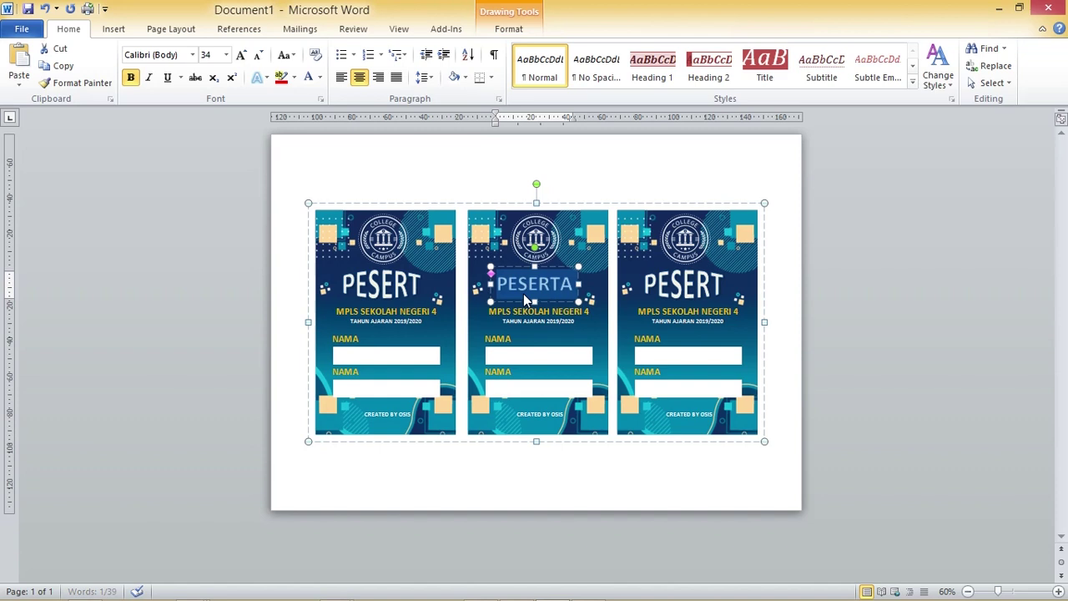
{"action": "left_click", "coordinate": [670, 288]}
{"action": "type", "text": "A"}
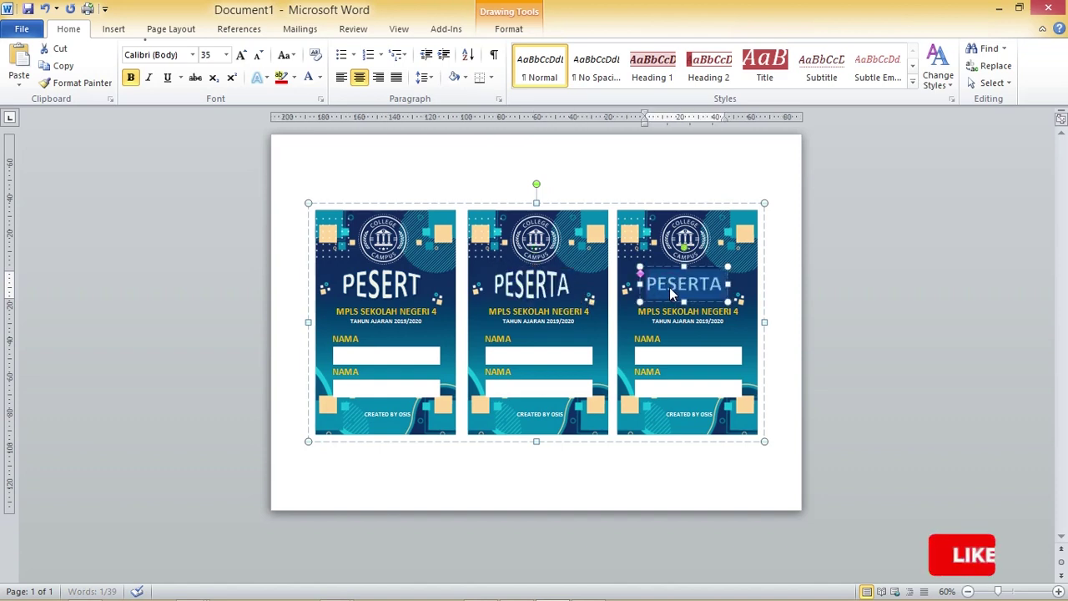
{"action": "left_click", "coordinate": [409, 288]}
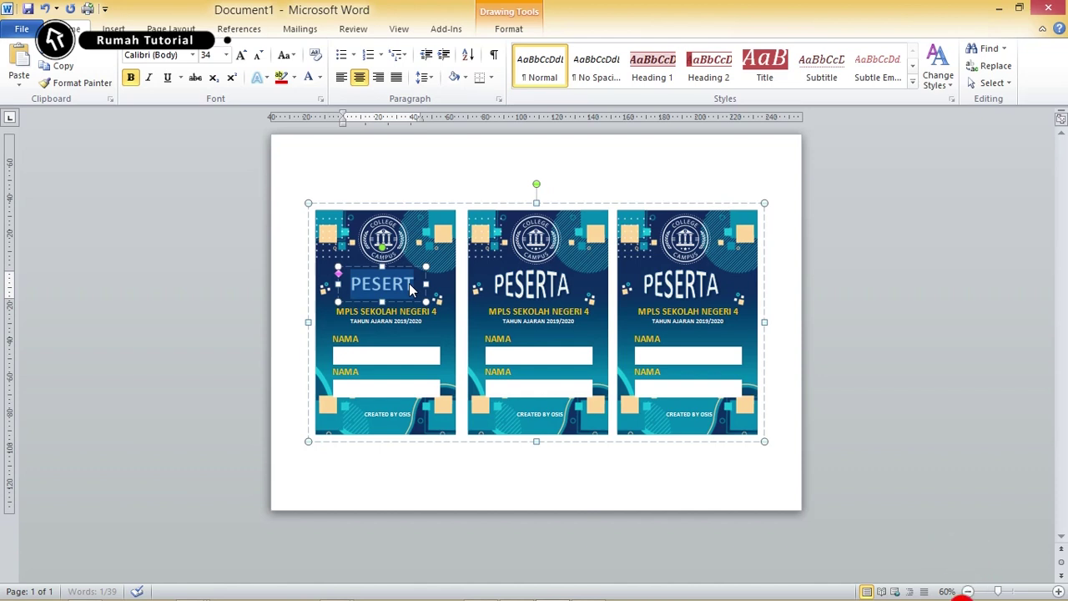
{"action": "type", "text": "A"}
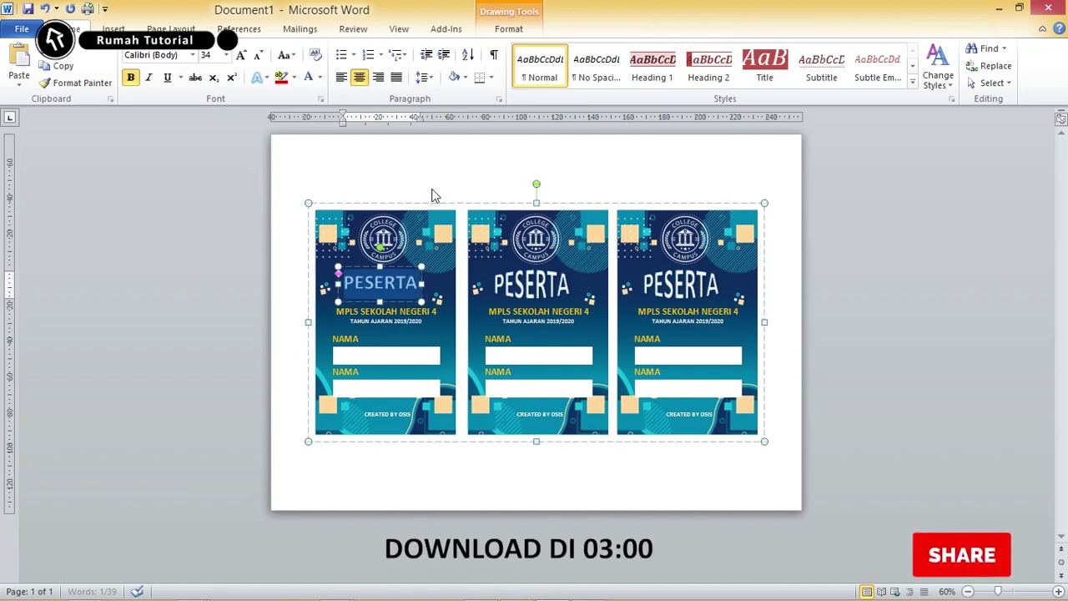
{"action": "left_click", "coordinate": [432, 190]}
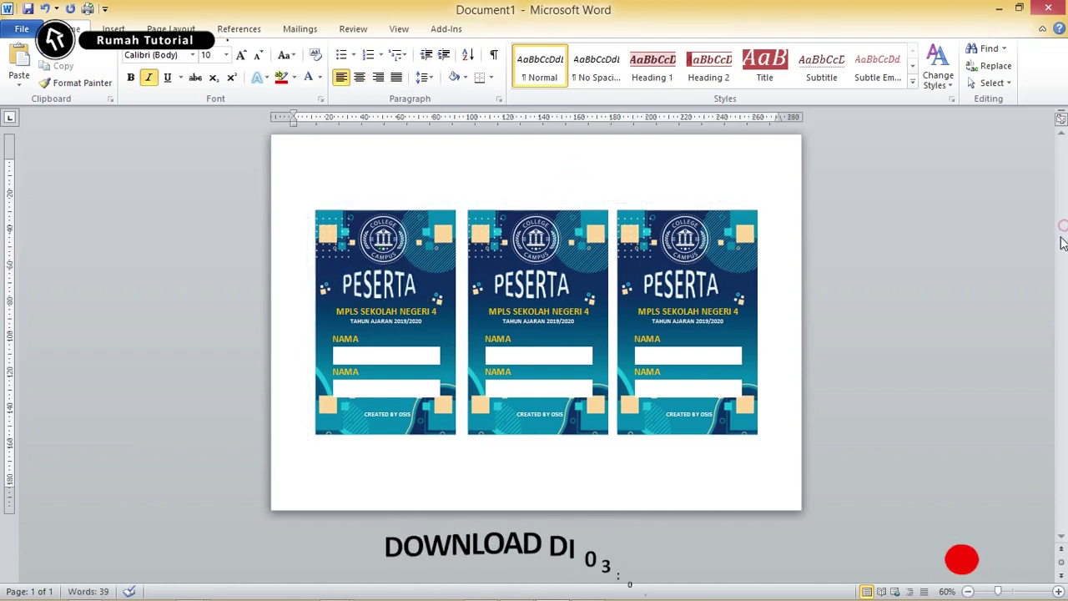